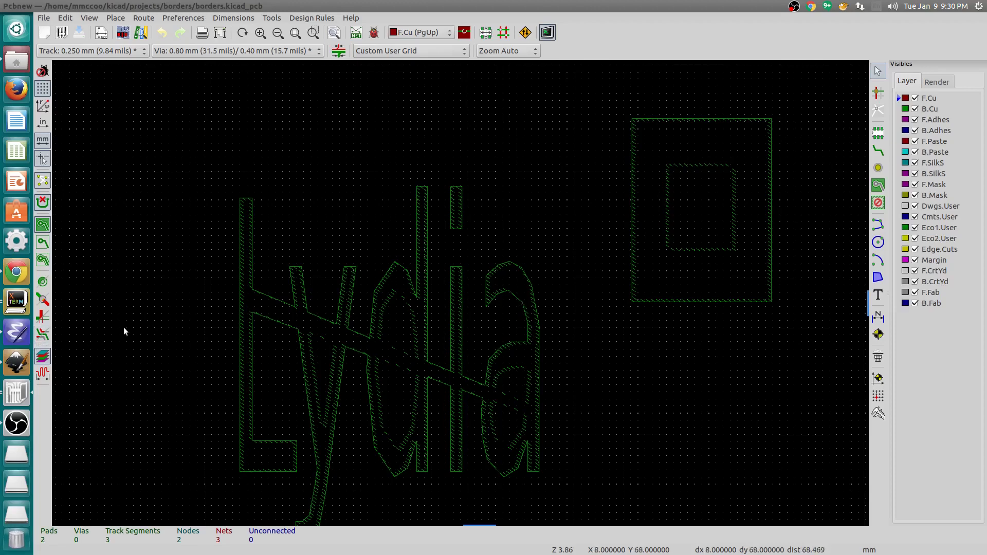
Switch to Pcbnew and examine the corner points of the zone outline that forms the lettering and nested rectangles.
key(alt+Tab)
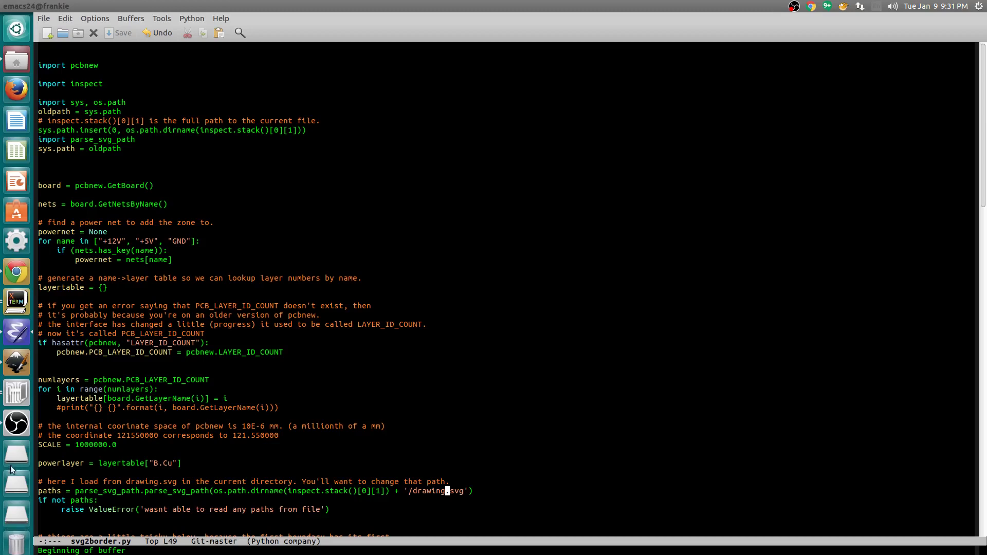
click(20, 391)
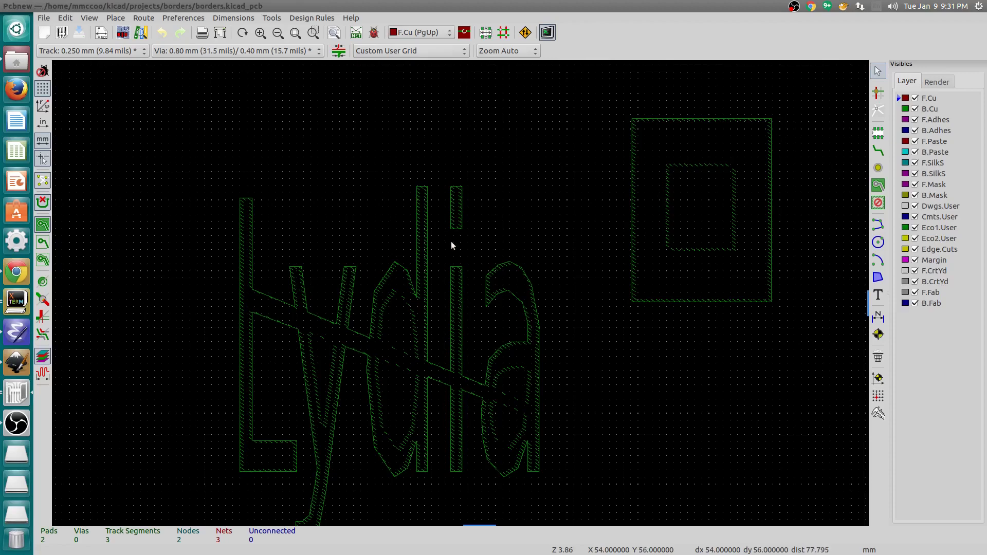
click(451, 204)
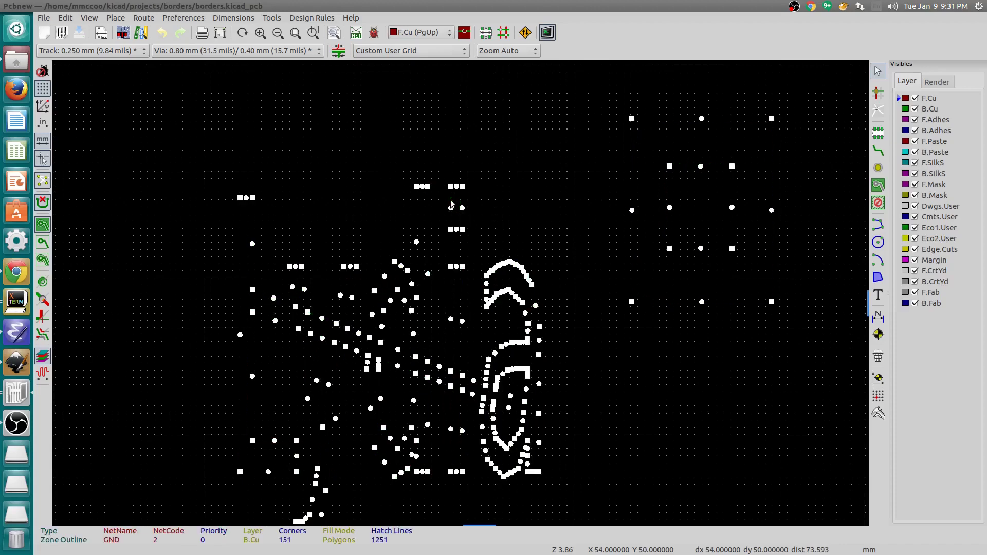
scroll(452, 206, down, 3)
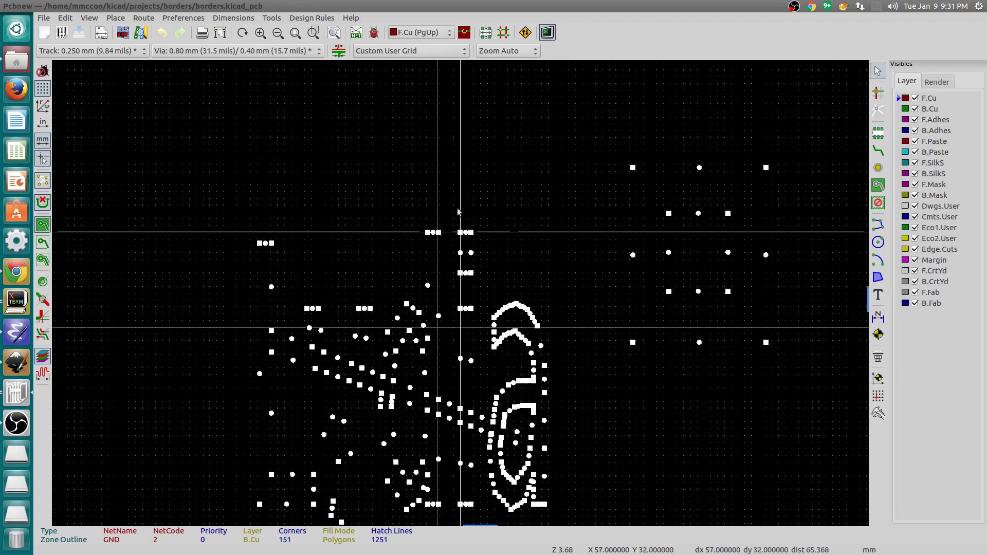
click(433, 180)
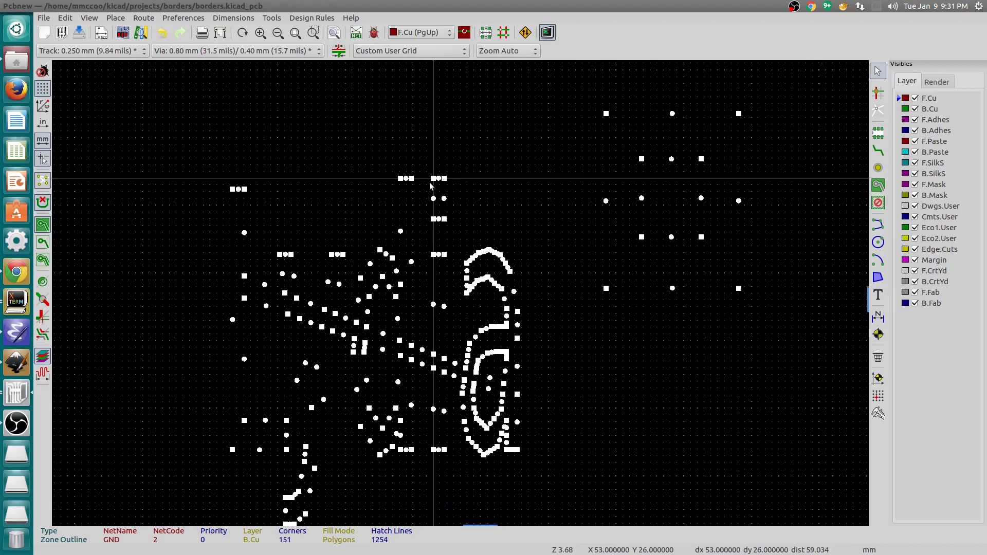
click(425, 186)
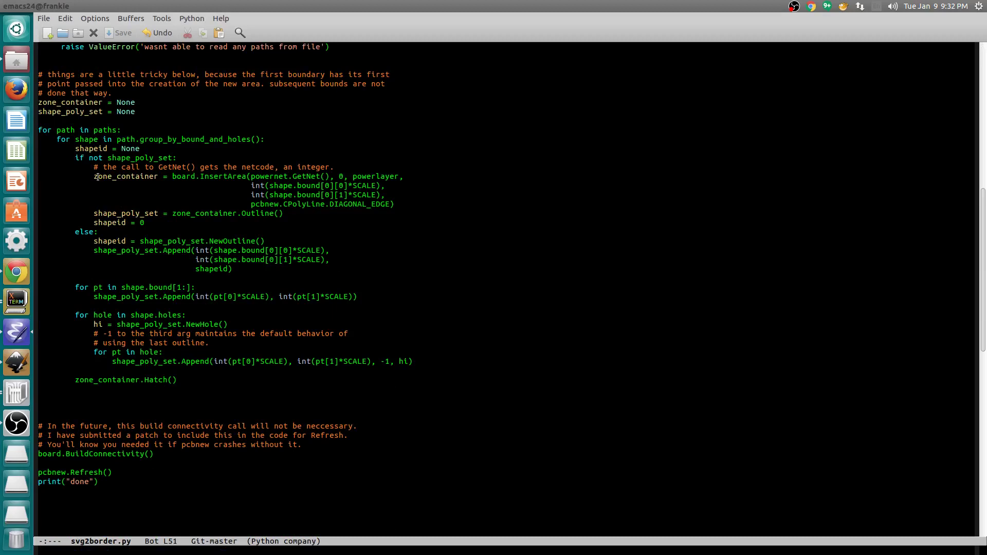
In svg2border.py in Emacs, examine the InsertArea and Outline calls and how hole points are appended using the NewHole index.
drag(97, 177, 249, 177)
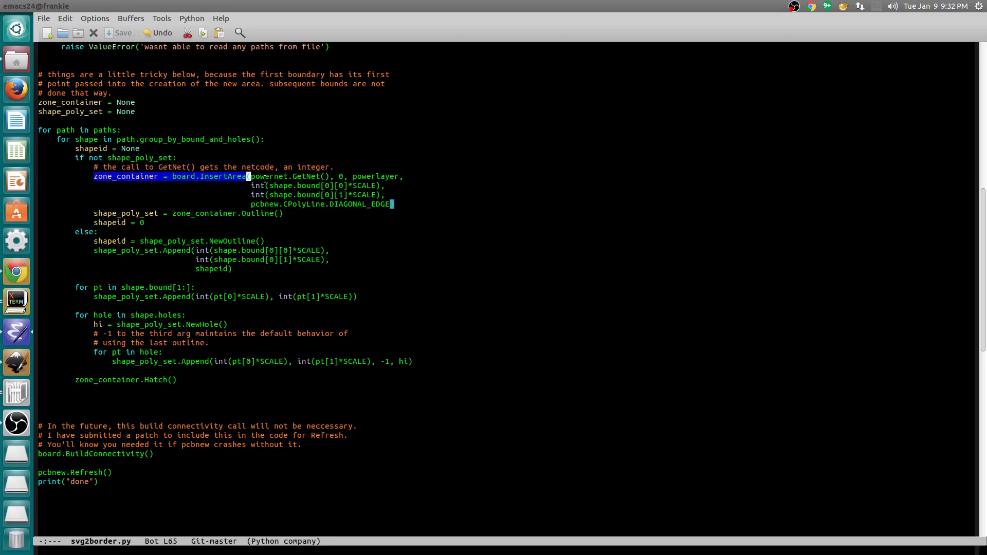
drag(302, 186, 376, 186)
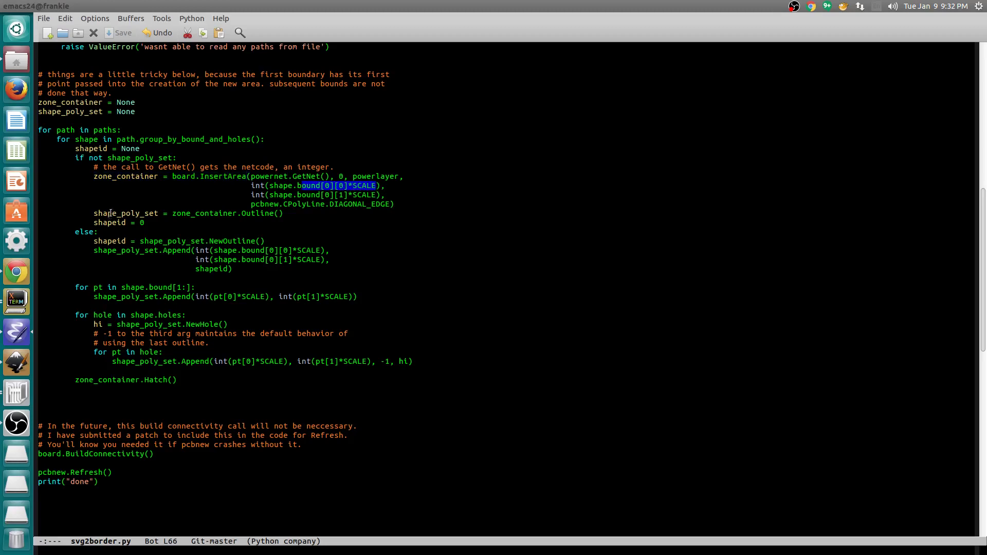
drag(108, 214, 284, 213)
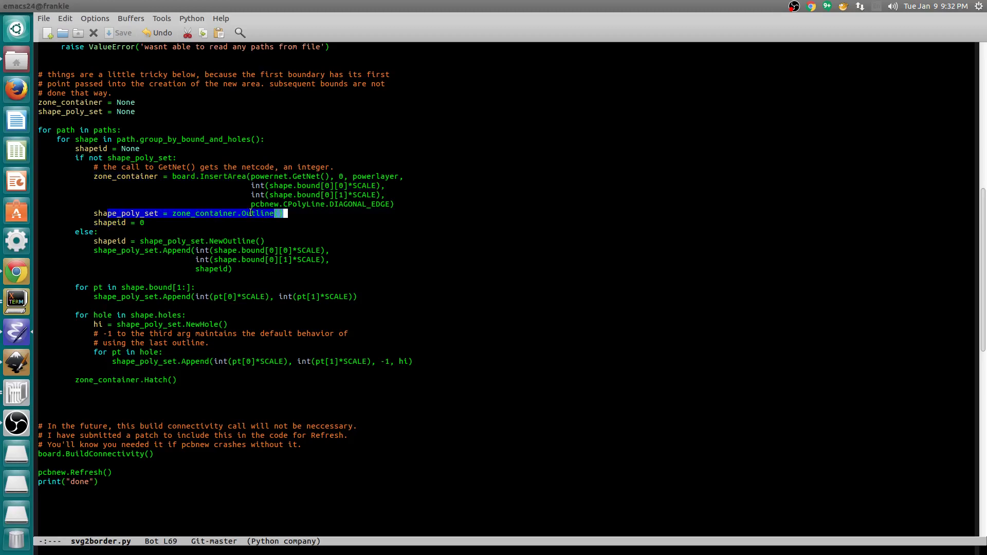
drag(182, 362, 413, 362)
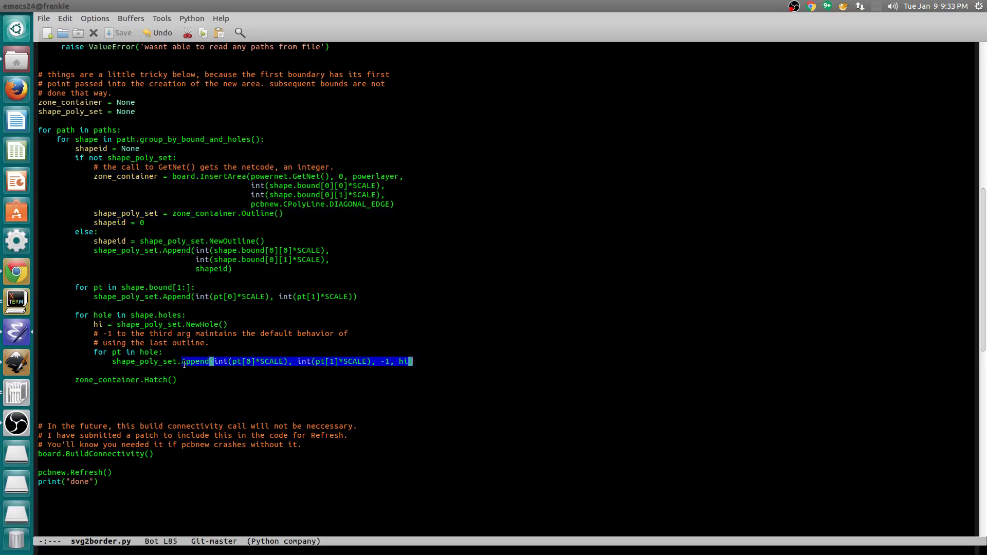
drag(183, 363, 410, 362)
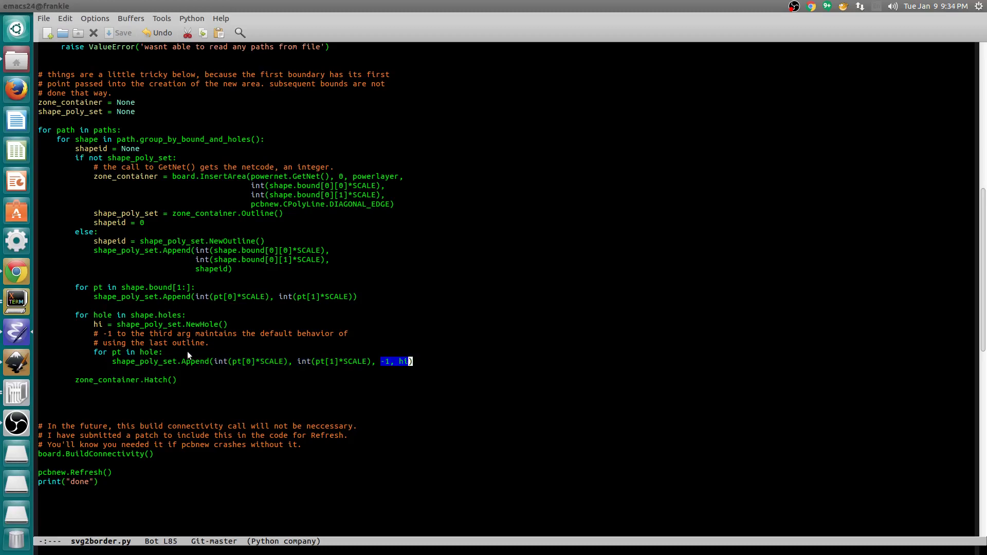
drag(183, 362, 212, 362)
drag(188, 324, 220, 325)
click(96, 324)
key(ctrl+shift+Right)
Examine how NewOutline's shapeid is passed to Append, compared with the -1 argument and NewHole call used for holes.
drag(205, 240, 267, 242)
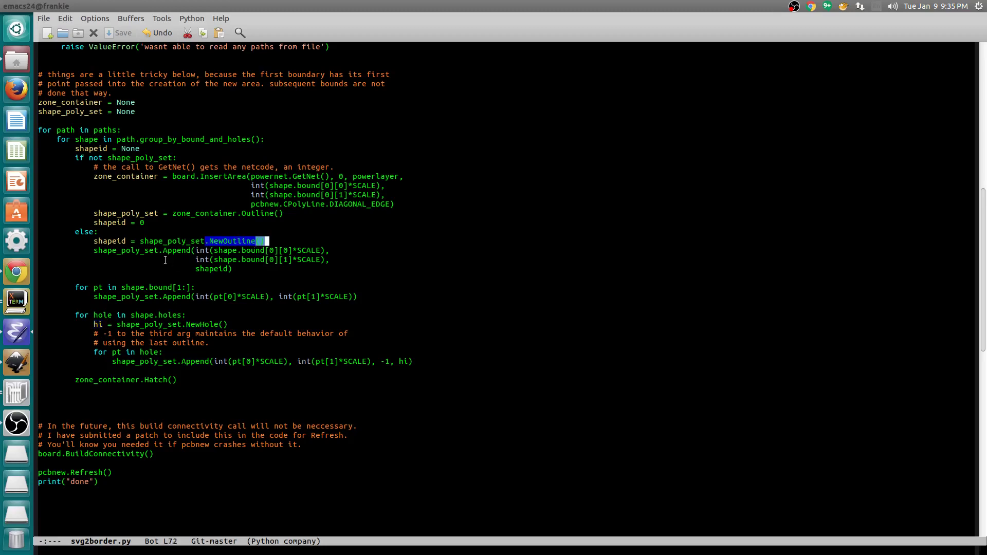
drag(94, 242, 121, 241)
double_click(197, 269)
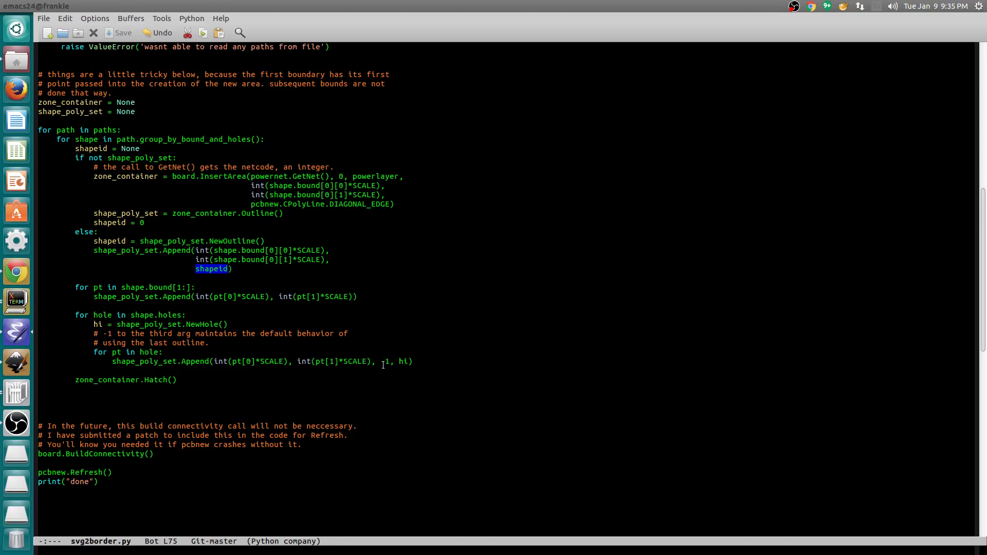
drag(376, 362, 391, 362)
drag(186, 324, 221, 324)
Examine the parse_svg_path call and the path expression that loads drawing.svg from the script's directory.
scroll(202, 220, up, 1)
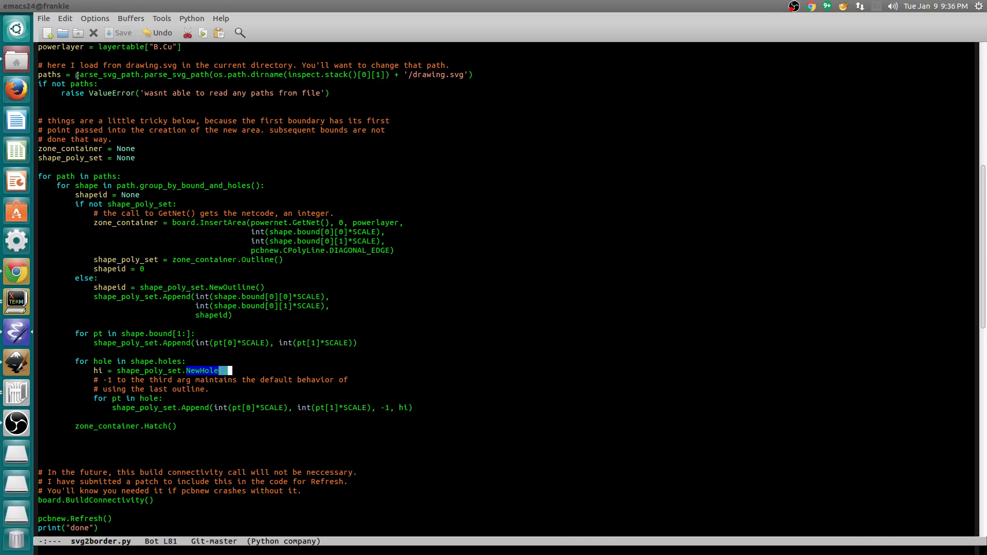
drag(75, 75, 211, 75)
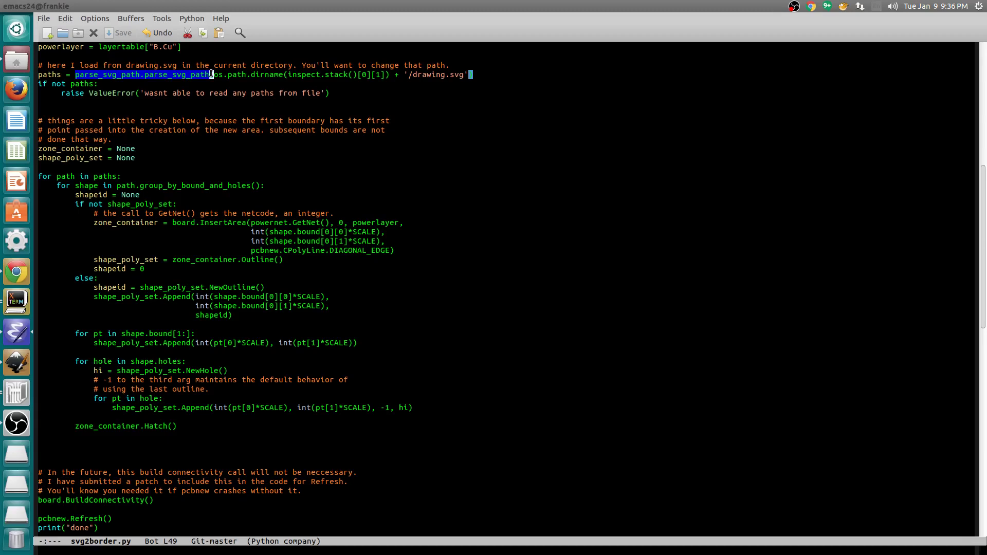
drag(211, 75, 471, 76)
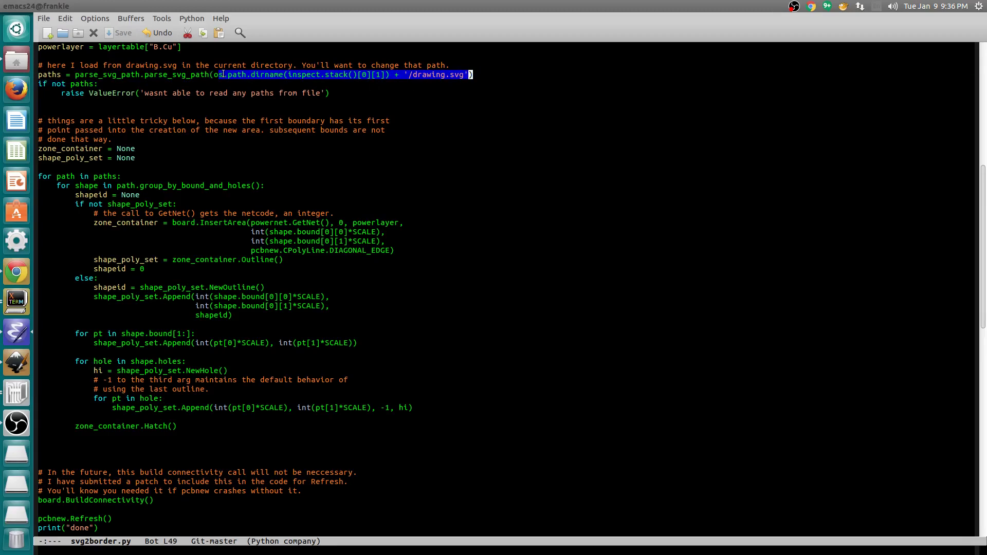
drag(223, 75, 393, 77)
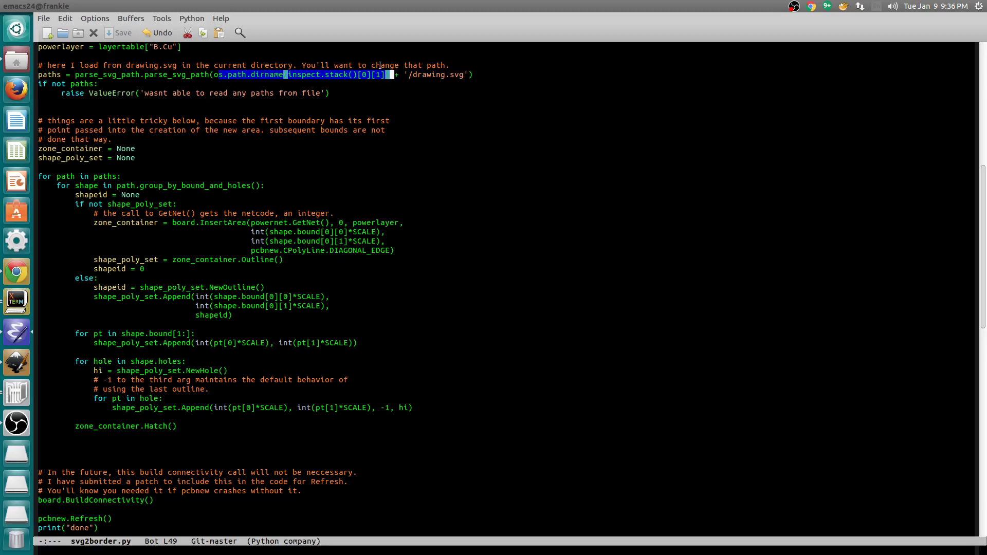
drag(413, 76, 463, 72)
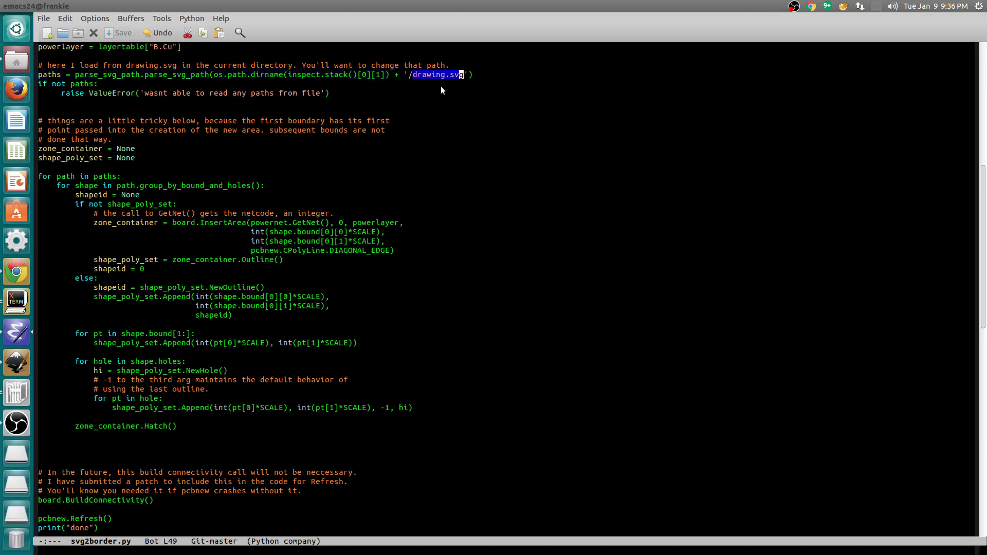
drag(211, 76, 483, 74)
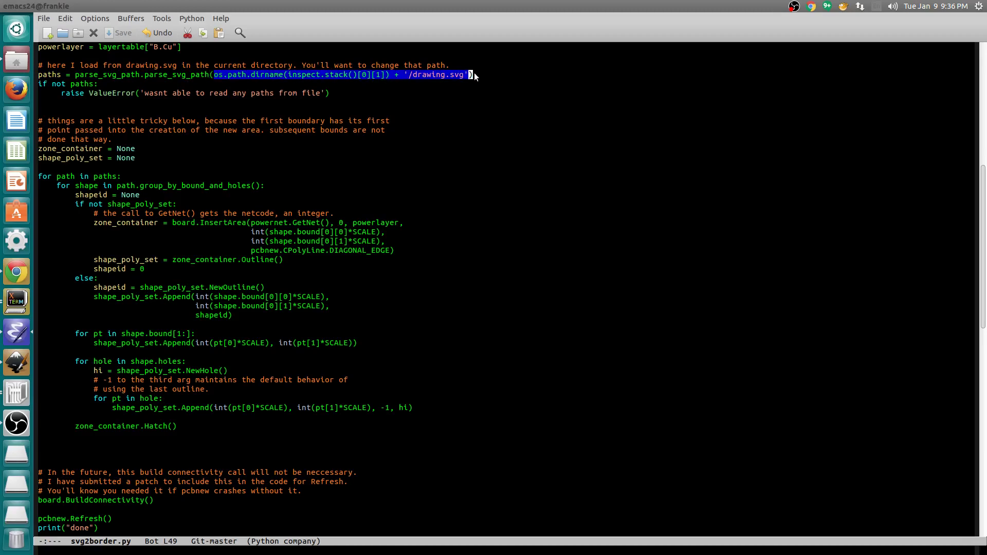
Search the script for "shape" and examine where shape.bound and shape.holes are used.
key(ctrl+s)
text(shape)
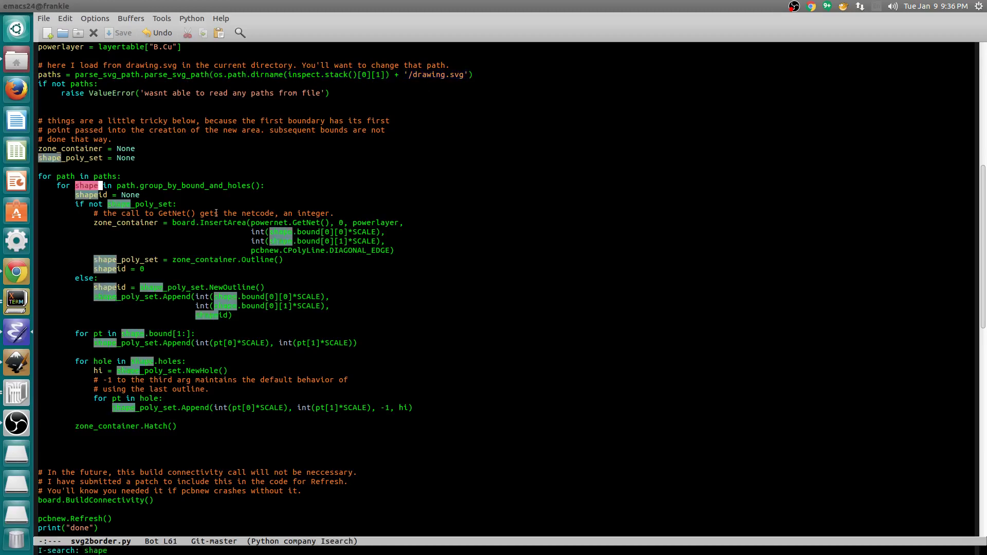
drag(274, 232, 322, 232)
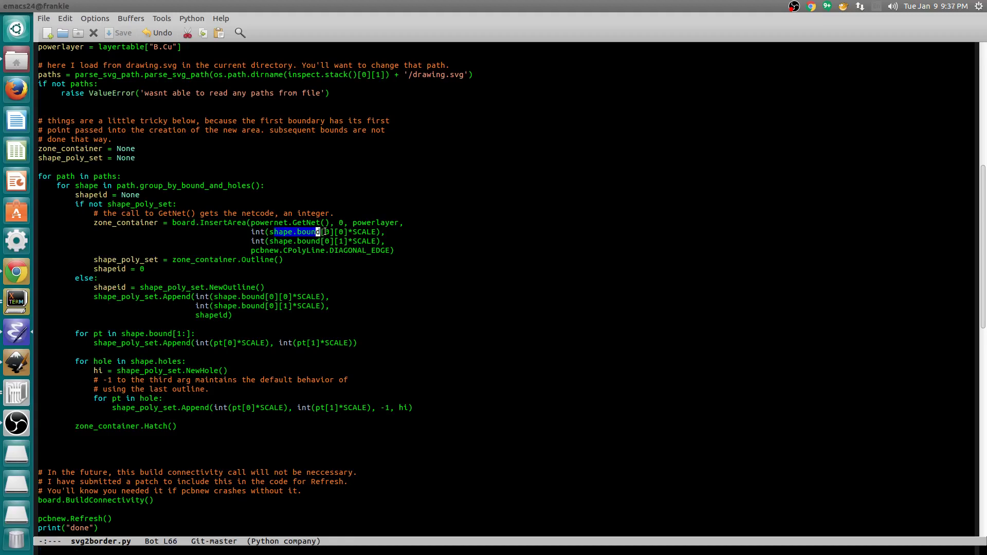
drag(322, 232, 331, 232)
drag(154, 333, 191, 333)
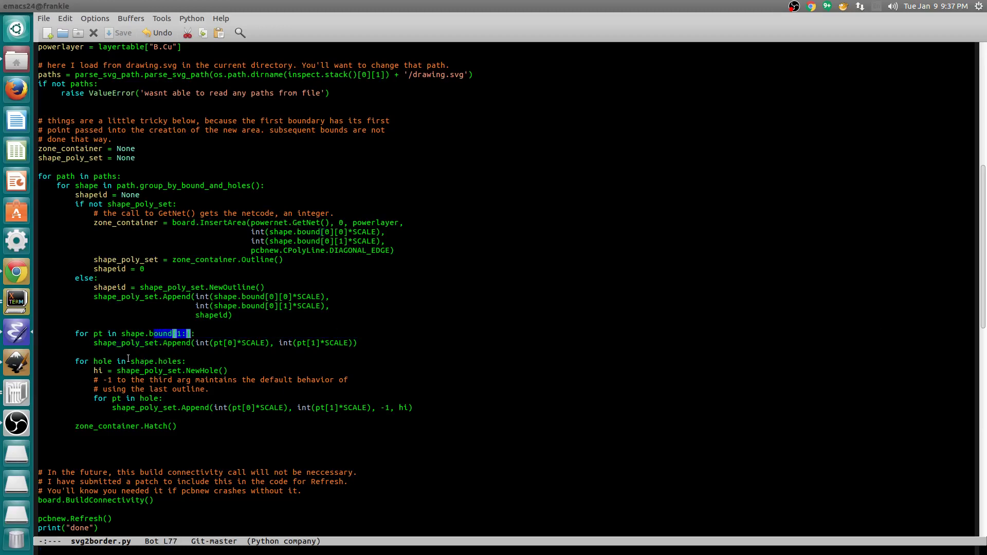
drag(131, 362, 179, 362)
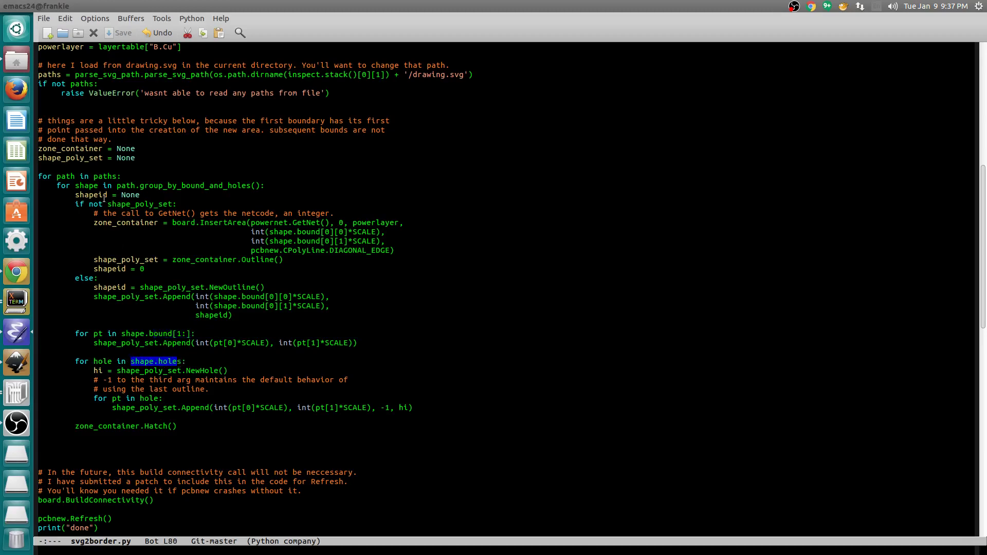
drag(233, 297, 264, 297)
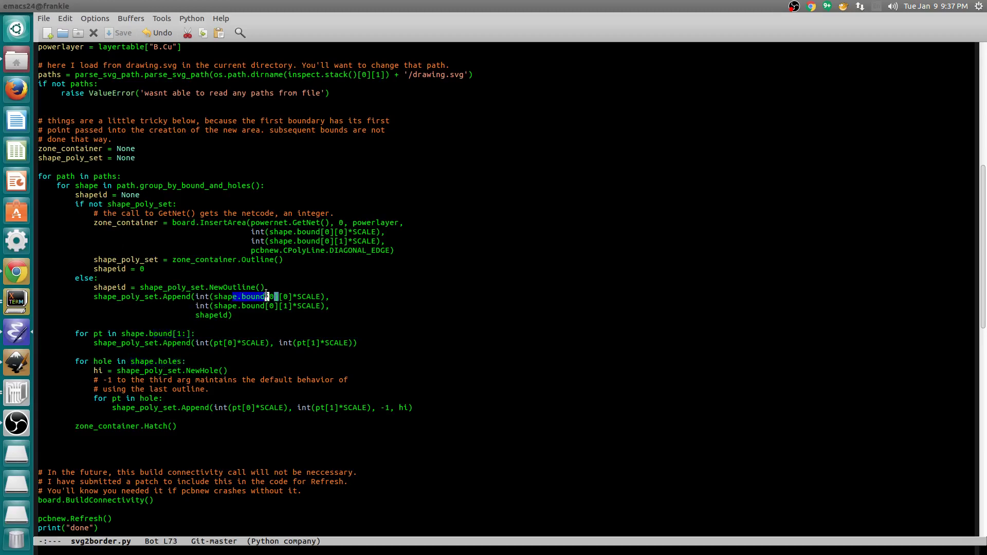
Switch to Inkscape and create a new blank document.
key(alt+Tab)
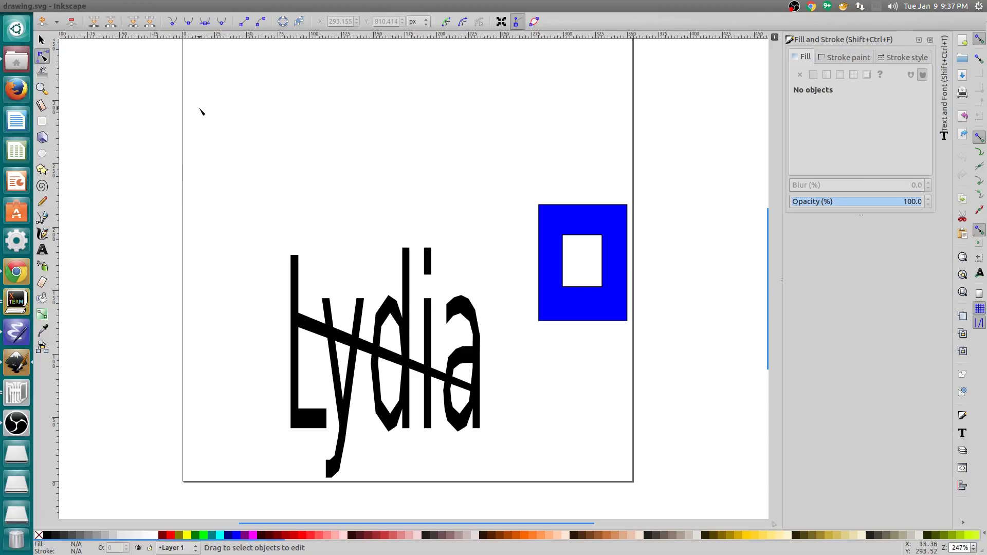
click(42, 6)
click(50, 20)
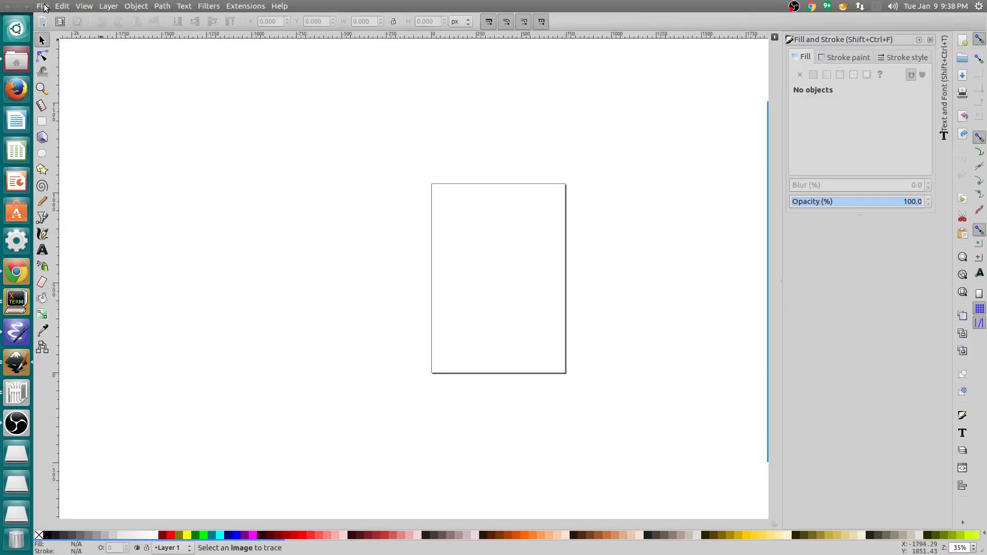
Set the document's custom page size to 100 mm wide by 100 mm high.
click(43, 6)
click(77, 186)
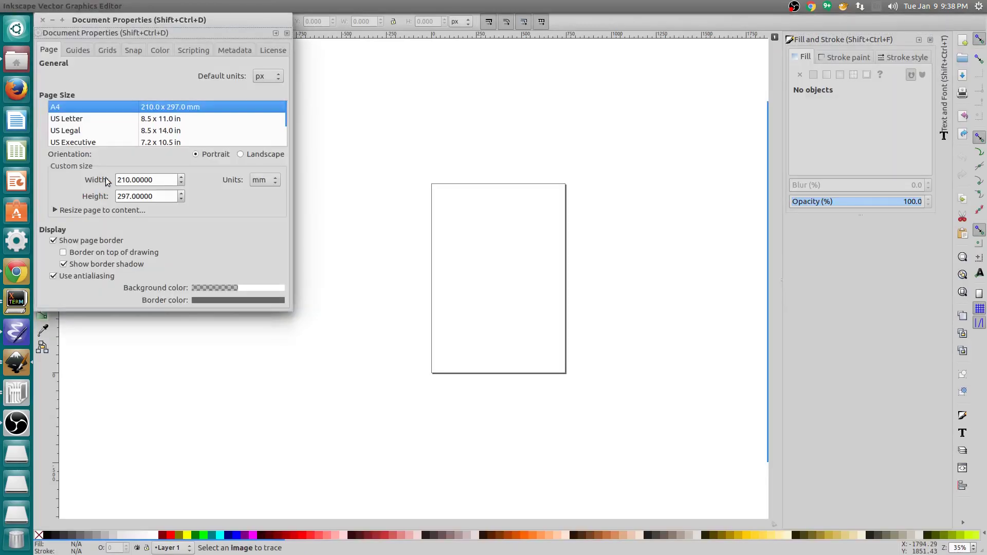
drag(132, 181, 117, 180)
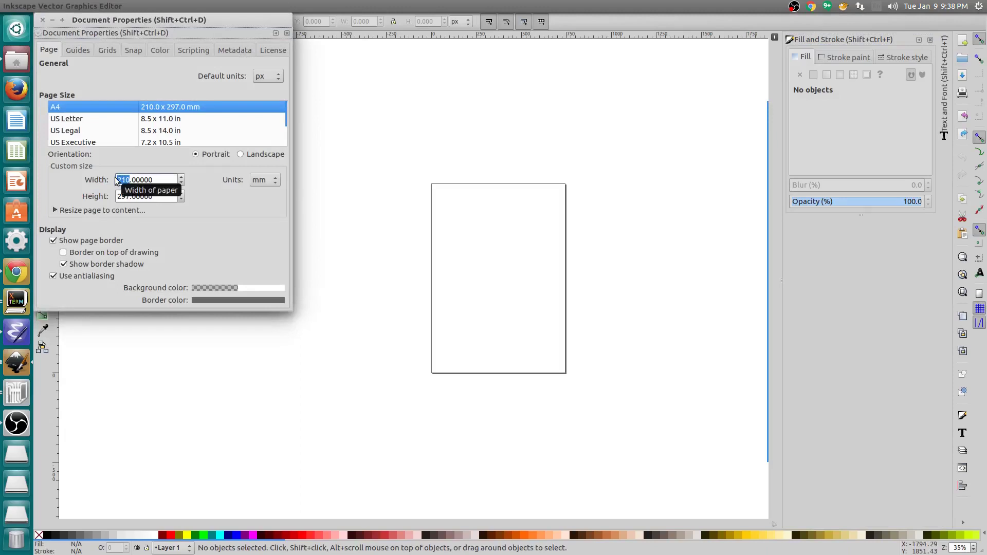
text(100)
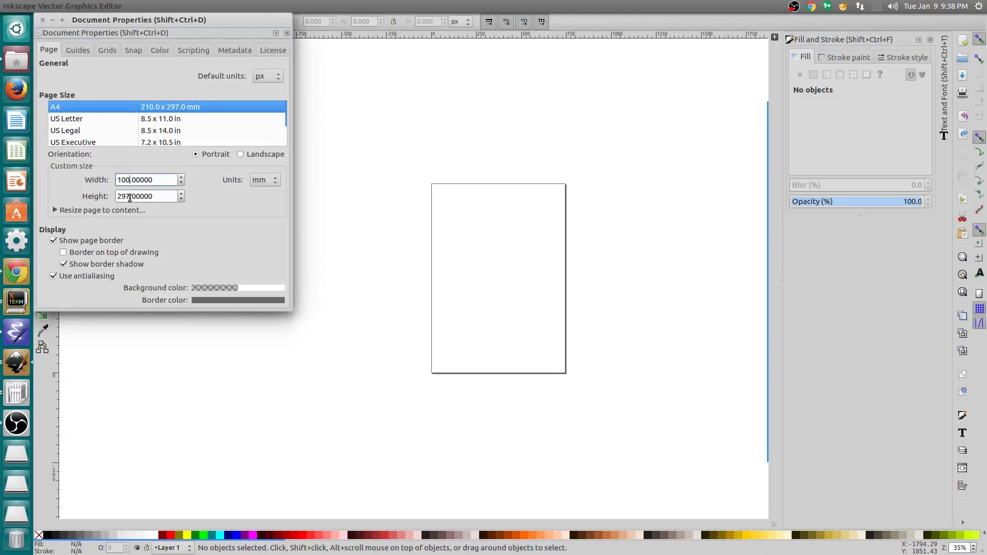
click(130, 196)
key(BackSpace)
key(BackSpace)
key(BackSpace)
text(100)
key(Return)
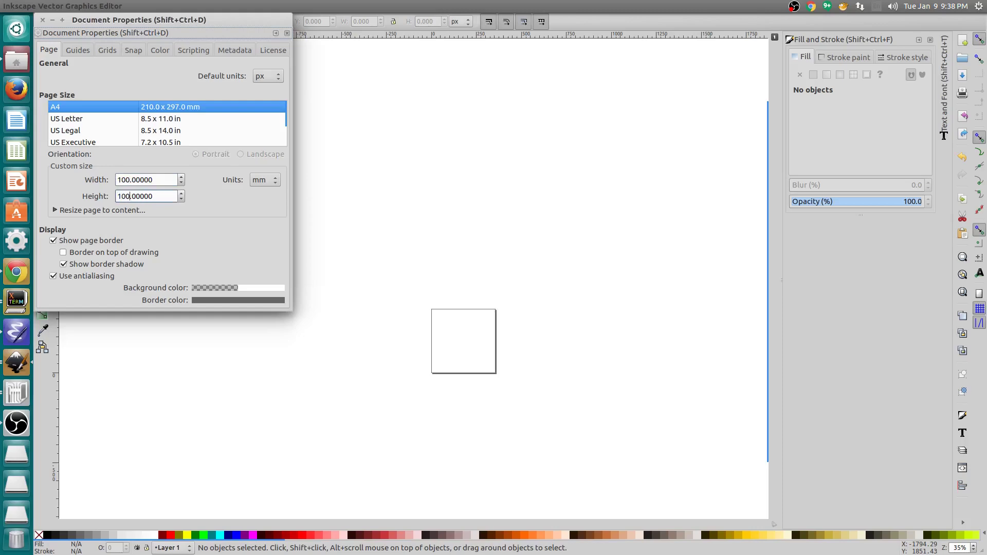
click(42, 20)
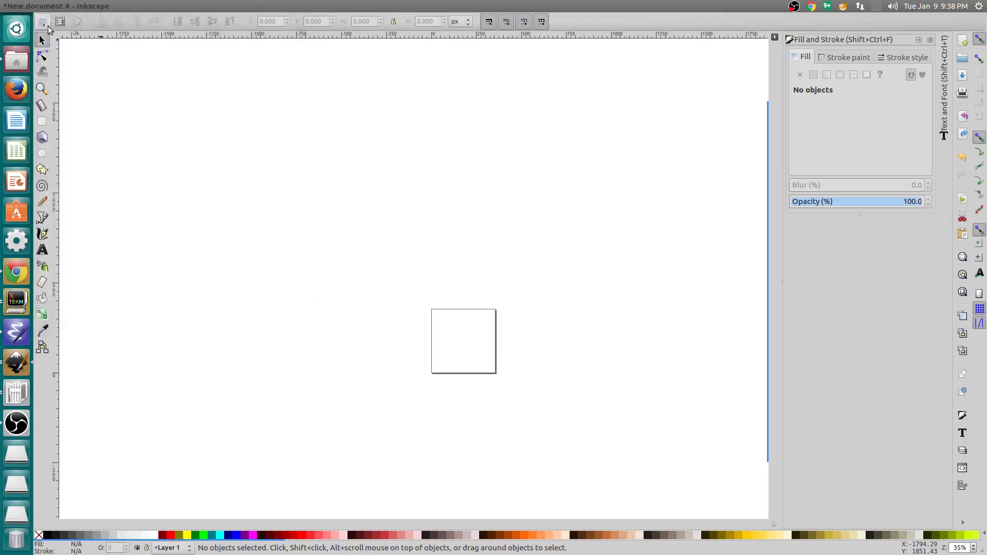
Add the text "Kicad is Fun" near the page's upper-left corner, with "Fun" on a second line.
key(plus)
key(plus)
key(plus)
key(plus)
scroll(243, 238, down, 5)
scroll(243, 238, right, 8)
scroll(387, 218, down, 2)
scroll(386, 217, left, 2)
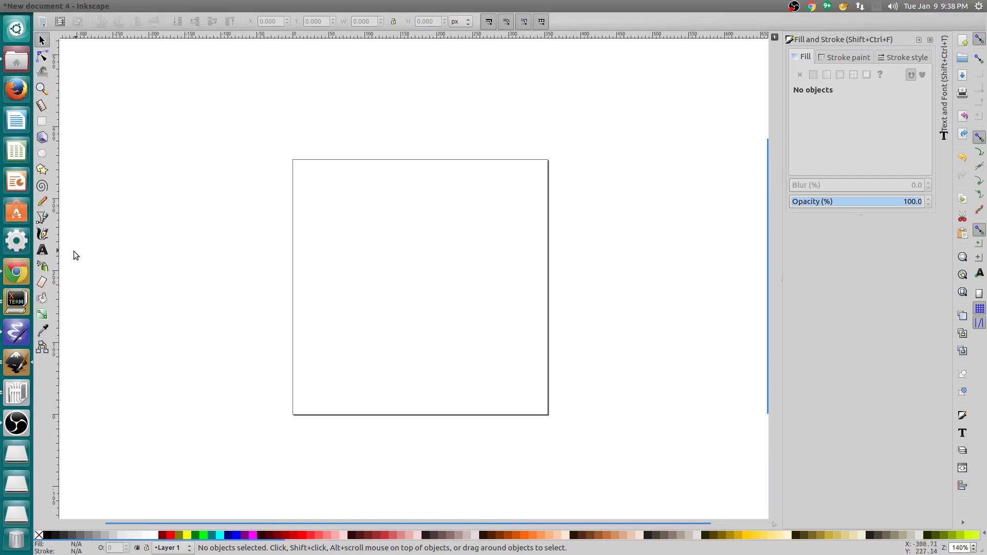
click(42, 249)
click(312, 198)
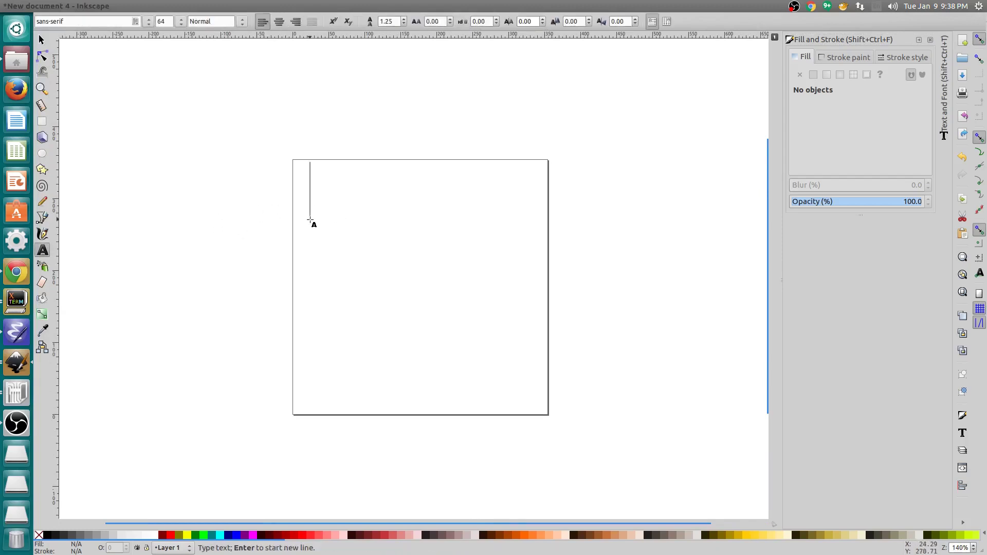
text(Kicad is Fun)
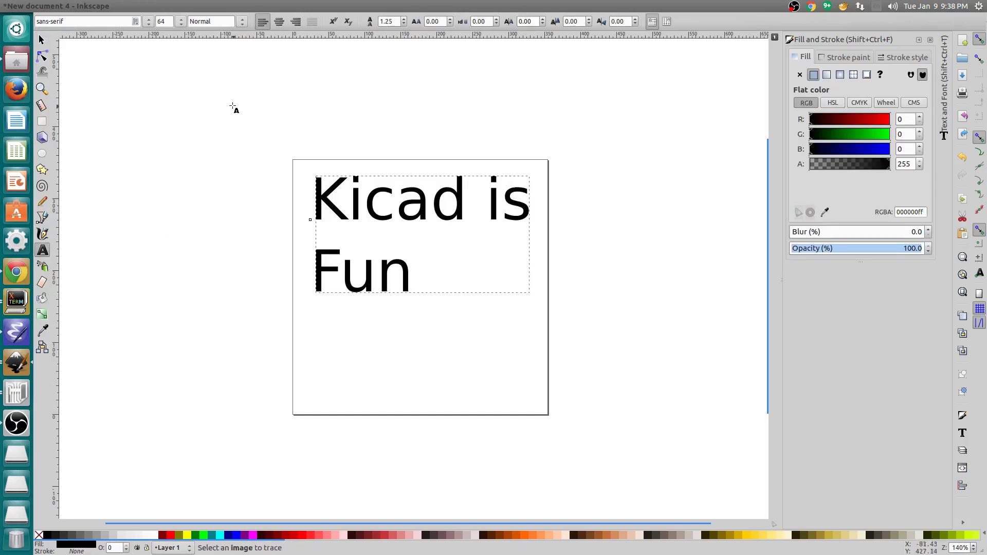
Set the text's font size to 72 and move the text so both lines fit within the page's width.
click(181, 21)
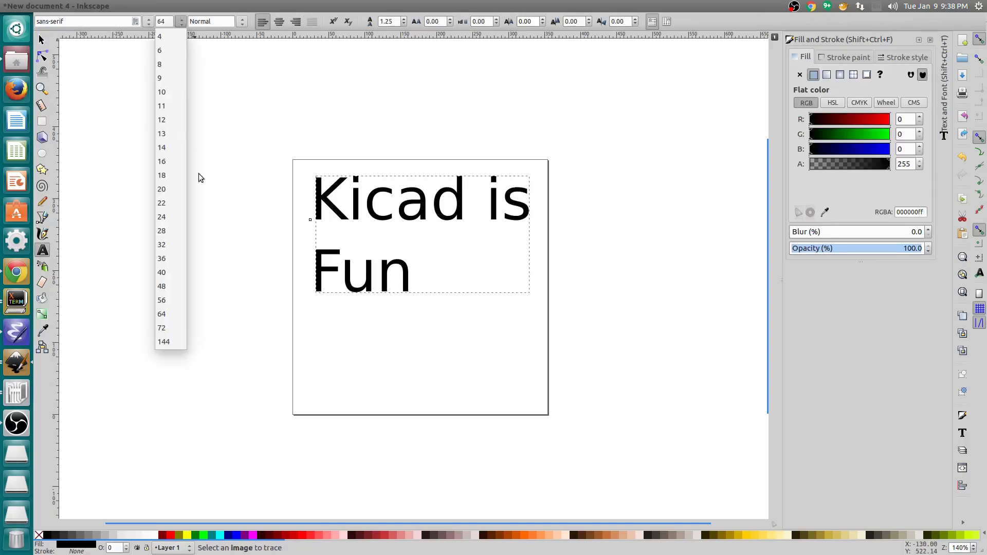
click(162, 328)
key(F1)
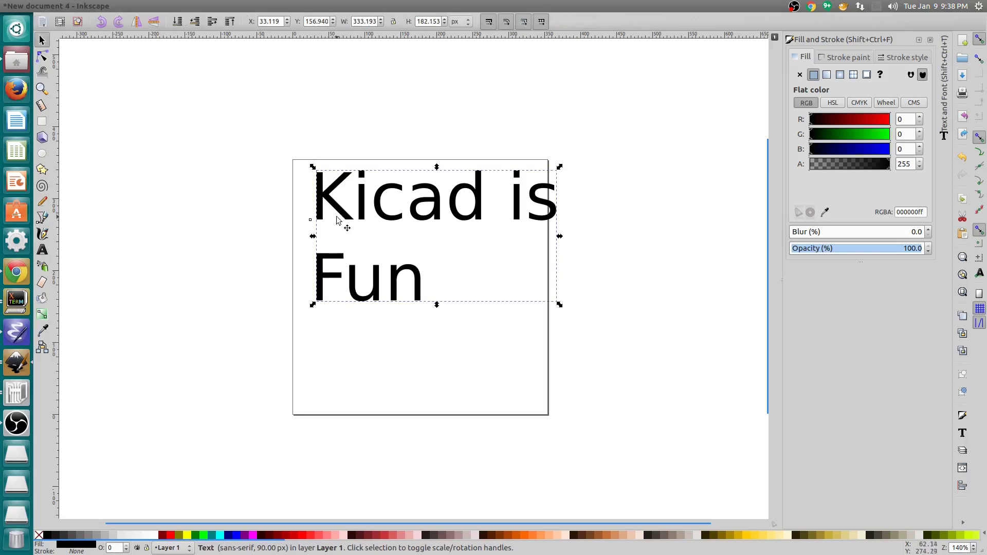
drag(333, 213, 314, 227)
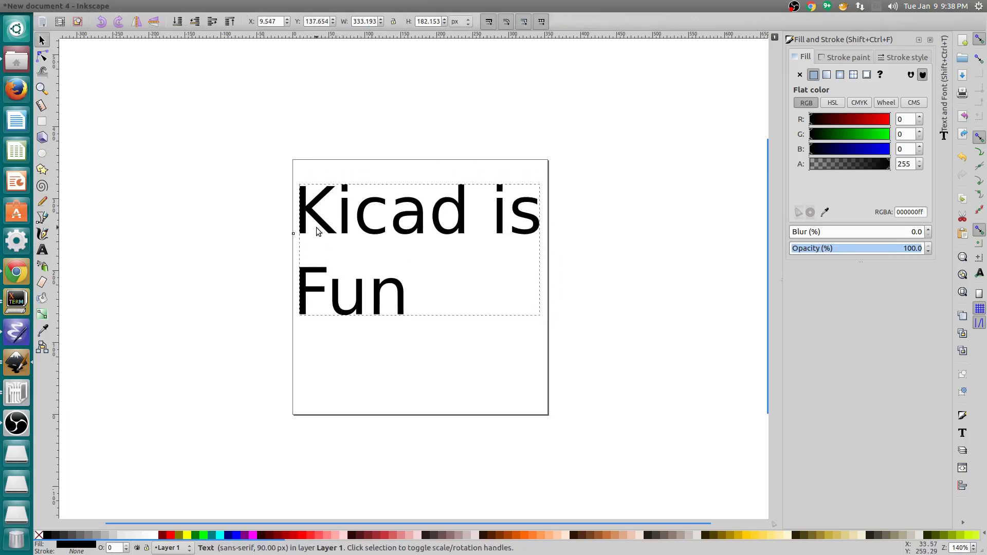
click(273, 217)
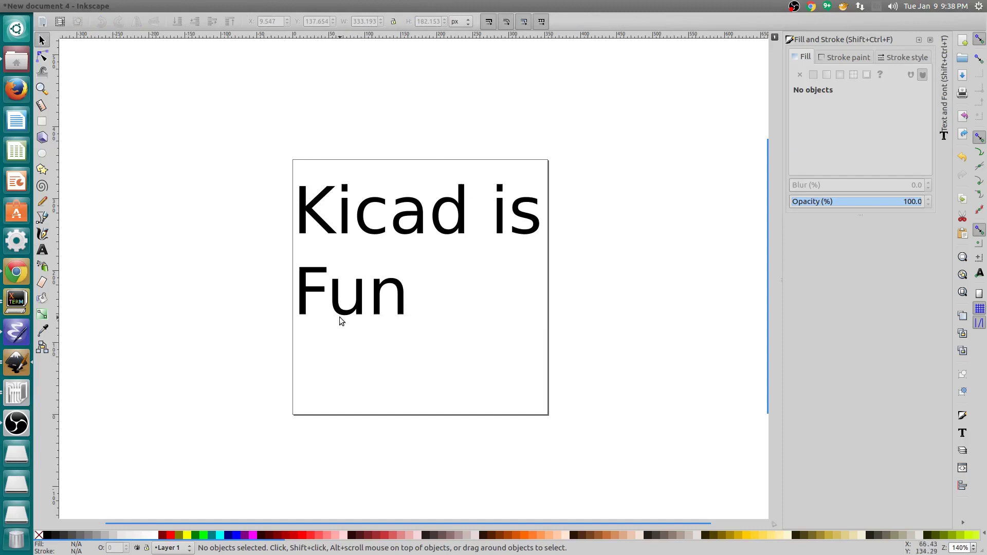
Convert the "Kicad is Fun" text object to paths.
click(303, 206)
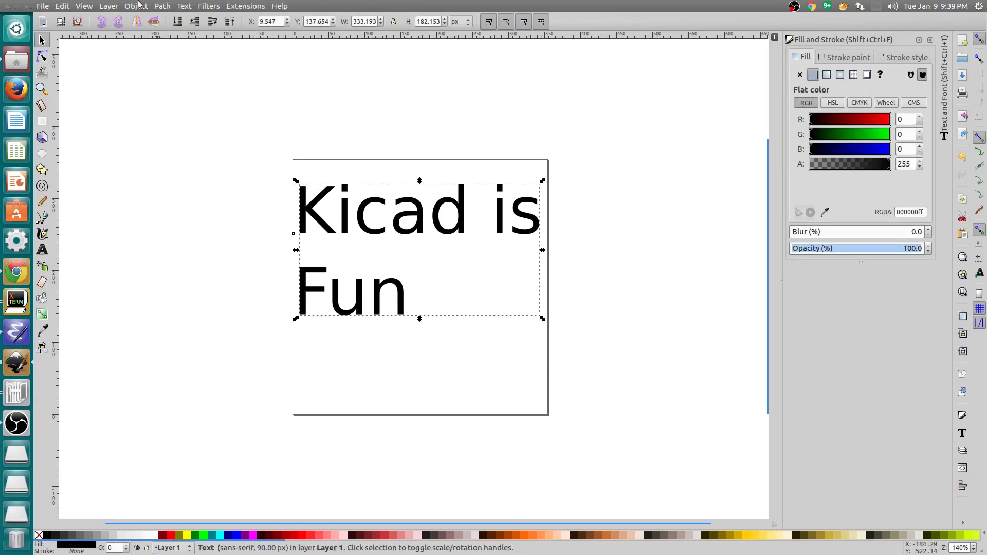
click(143, 9)
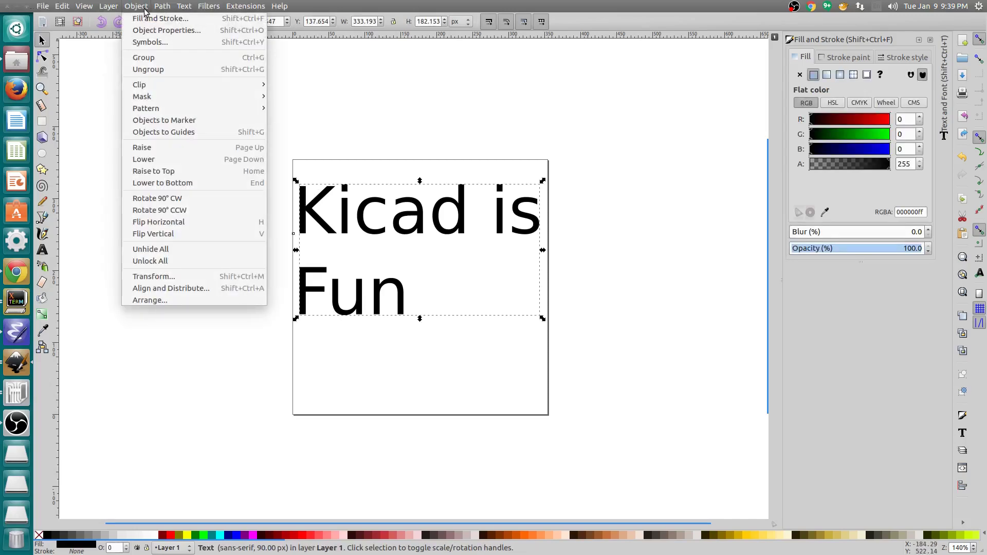
click(164, 19)
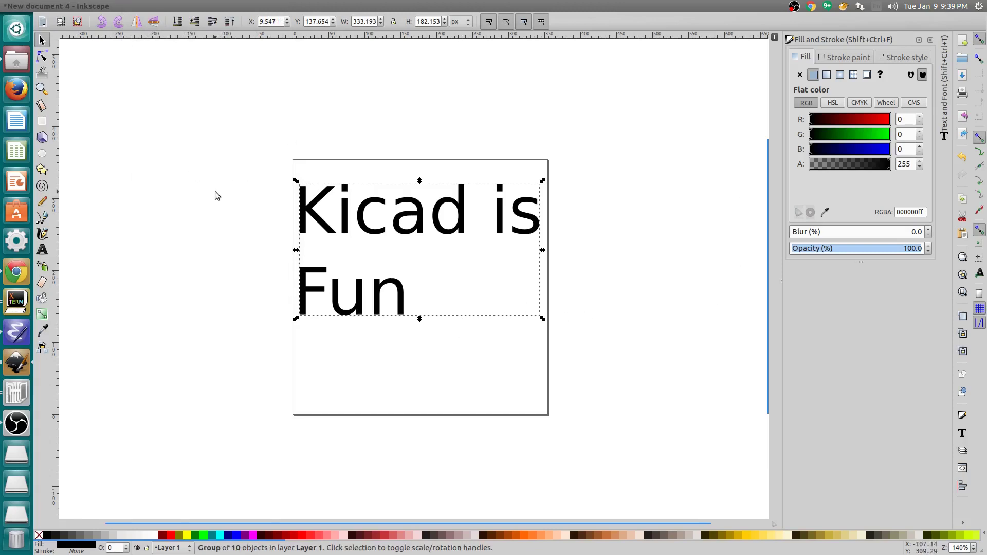
Edit the nodes of the letter "c", pulling its top outer node upward into a peak above the letter.
click(42, 58)
click(328, 216)
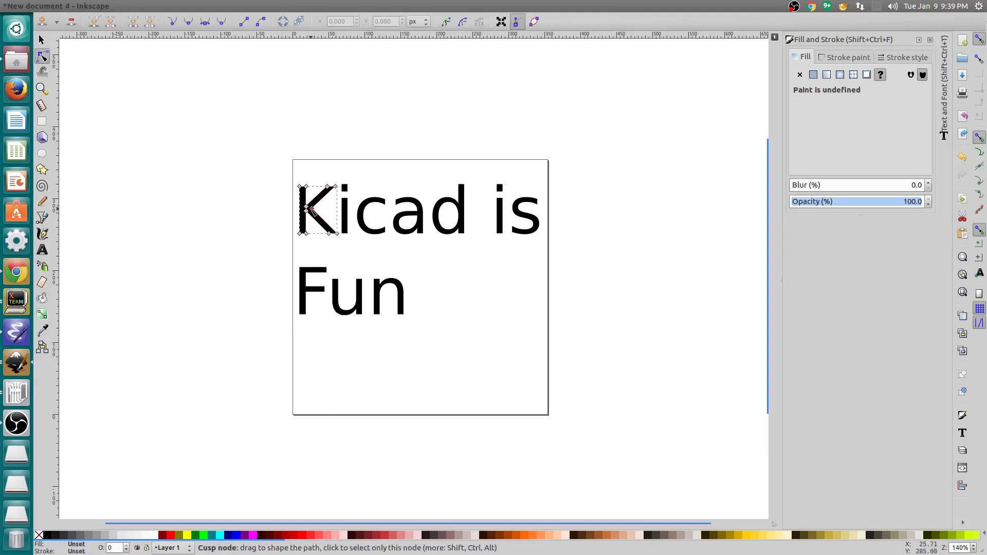
click(328, 216)
click(361, 216)
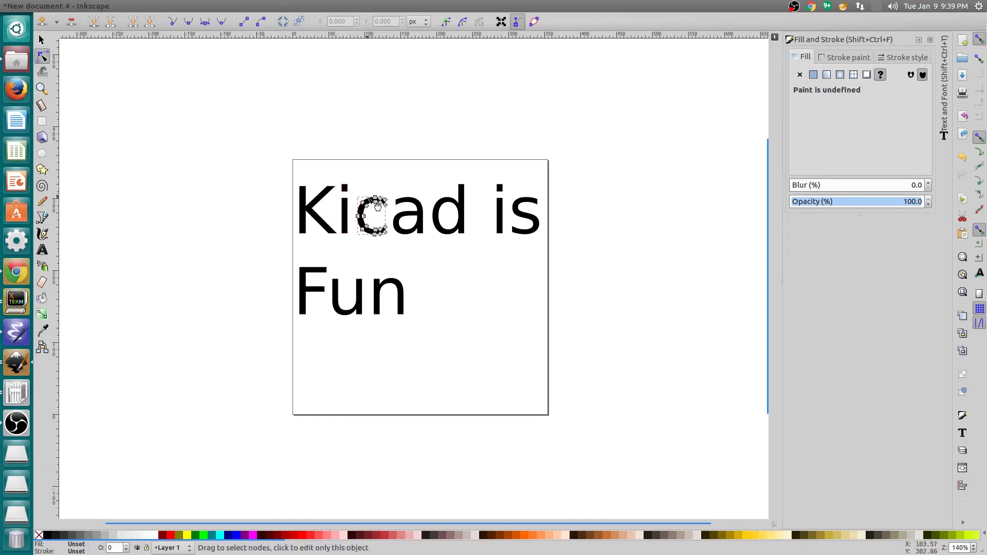
drag(378, 200, 373, 186)
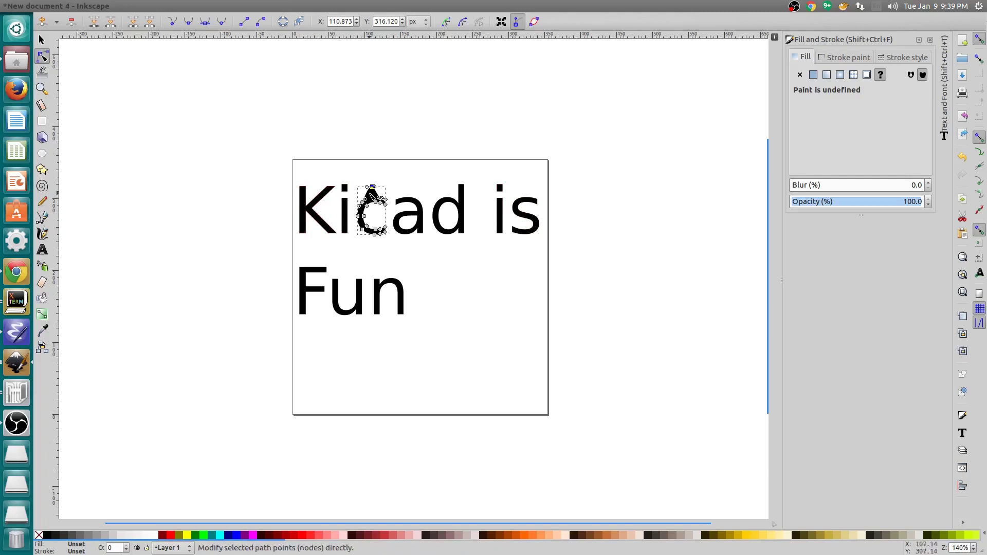
scroll(415, 208, up, 4)
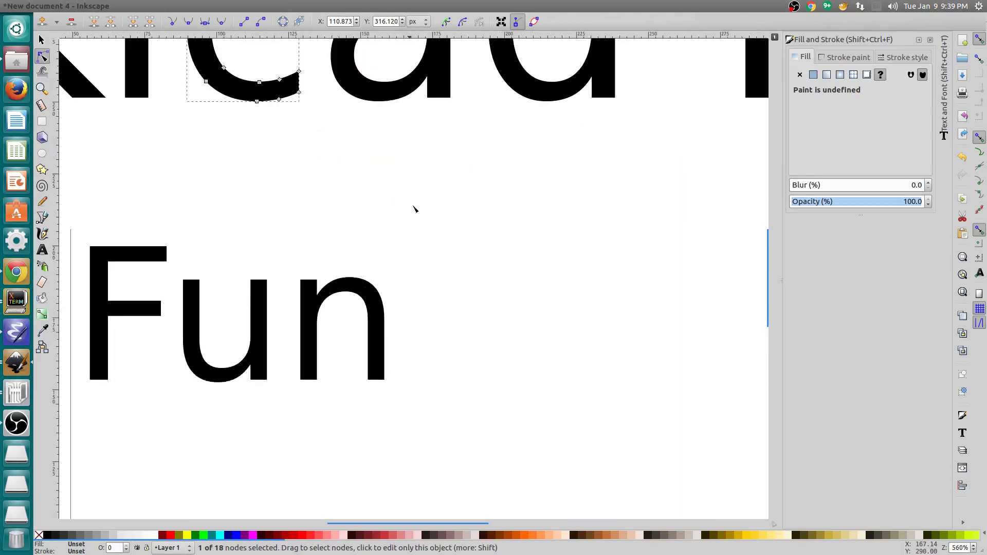
drag(397, 141, 379, 363)
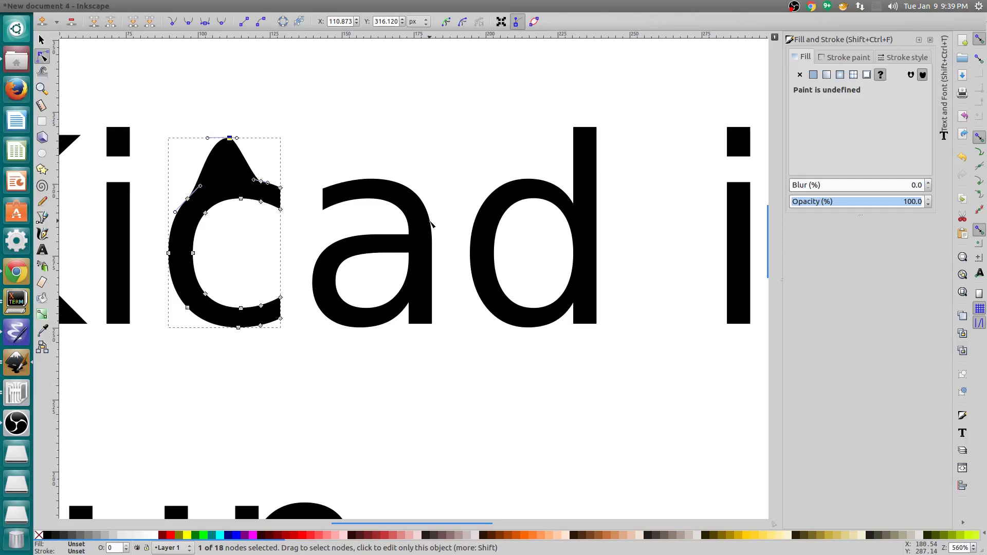
scroll(430, 222, down, 4)
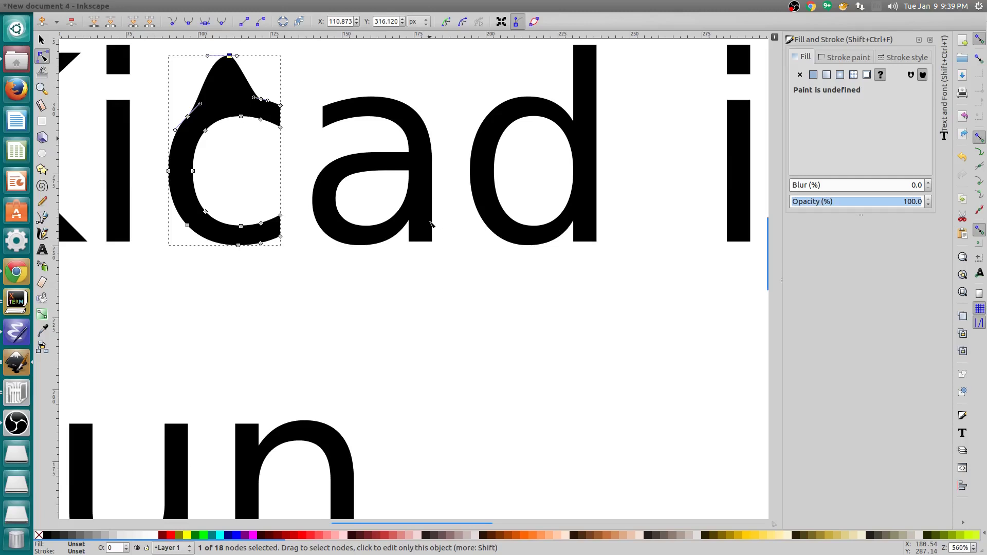
scroll(430, 222, down, 2)
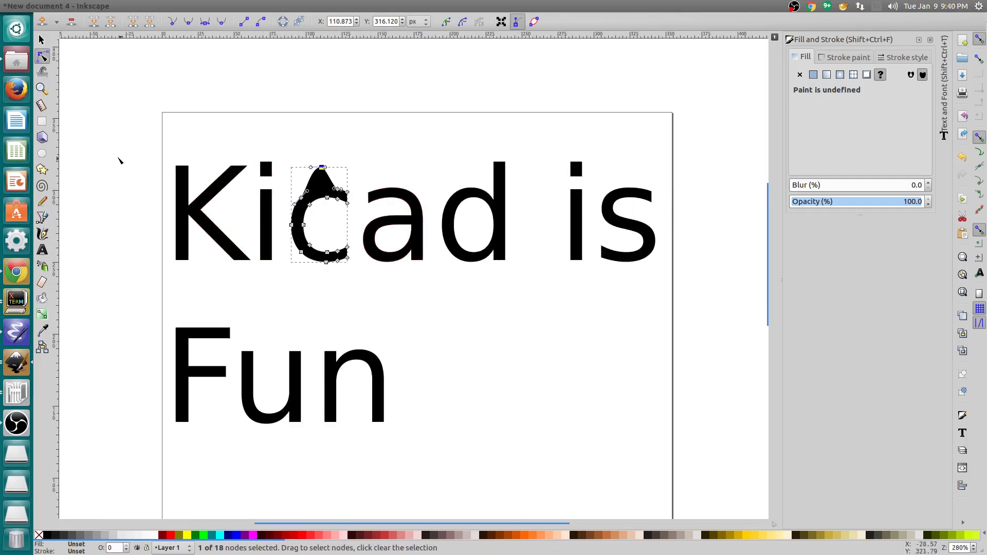
Draw a black-filled rectangle across the words "Kicad is", about 276 px wide and 14 px high.
click(41, 122)
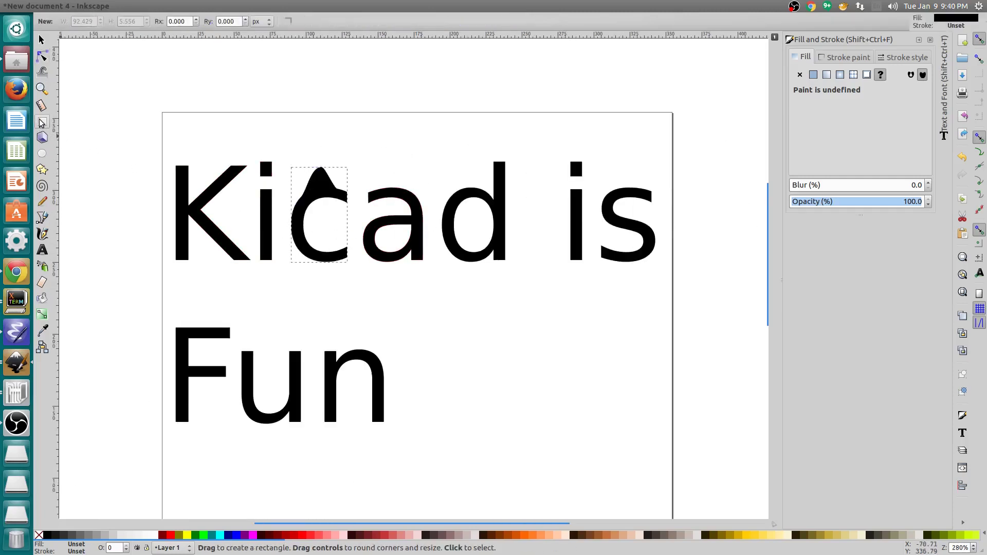
drag(218, 188, 612, 209)
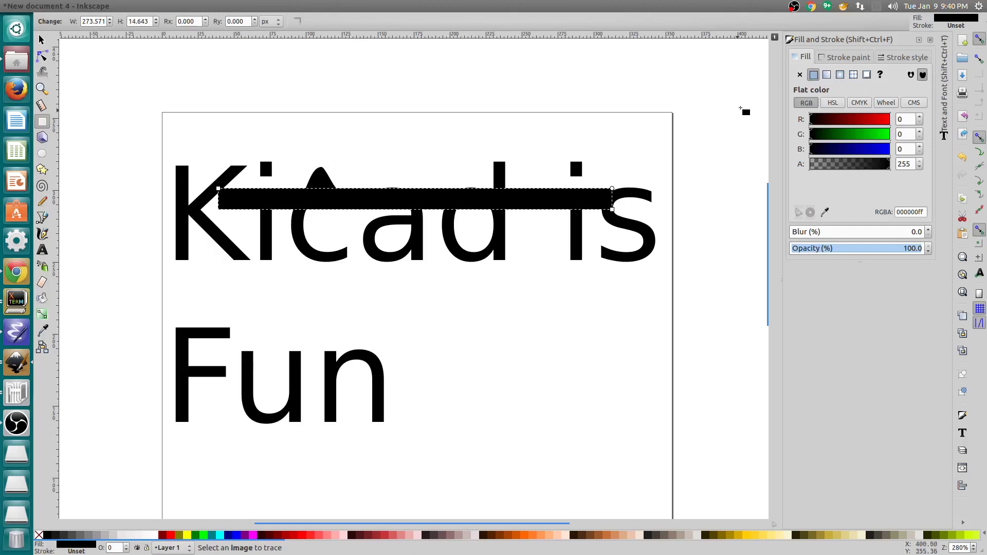
click(799, 77)
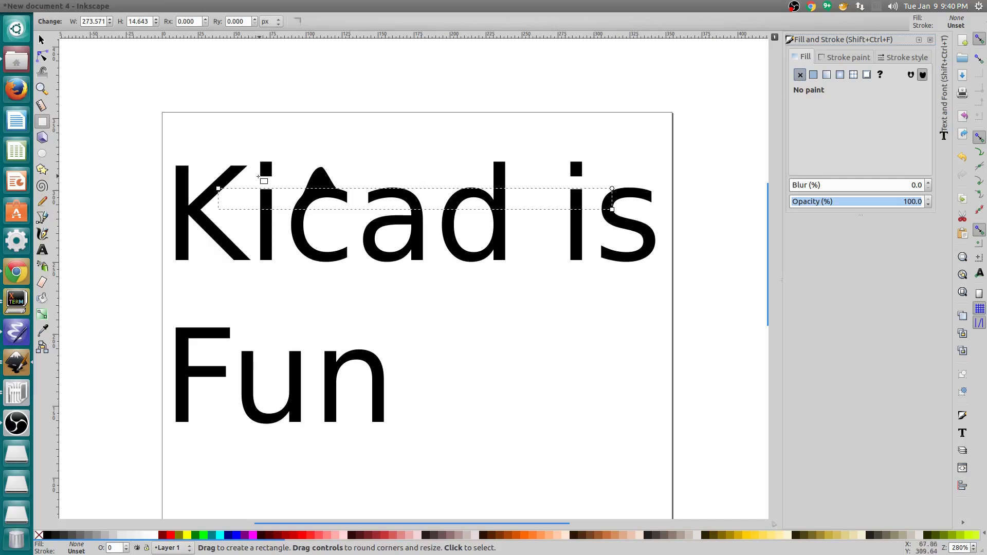
click(814, 77)
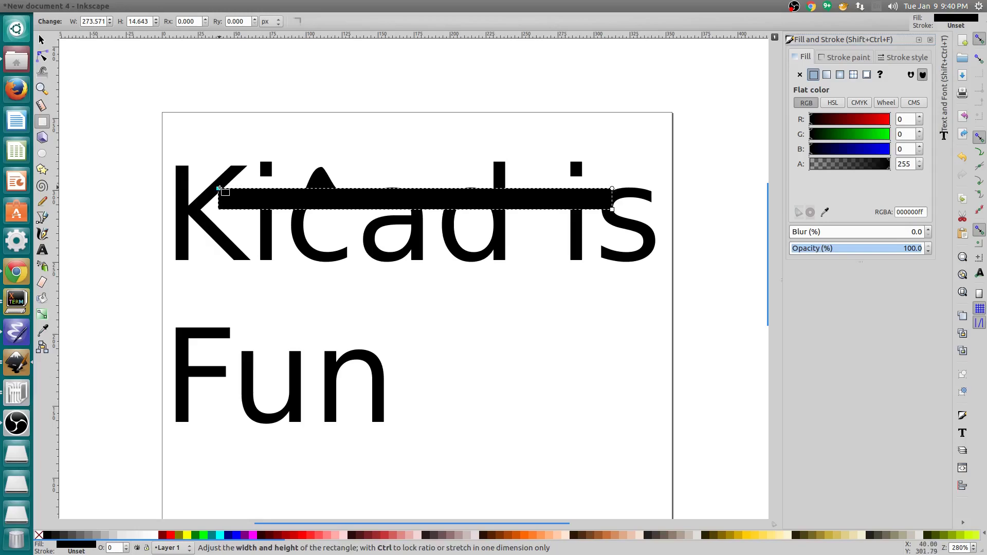
drag(219, 188, 208, 189)
Convert the rectangle to a path and move its corner nodes to form a thin bar slanting down from "K" to "s".
click(156, 6)
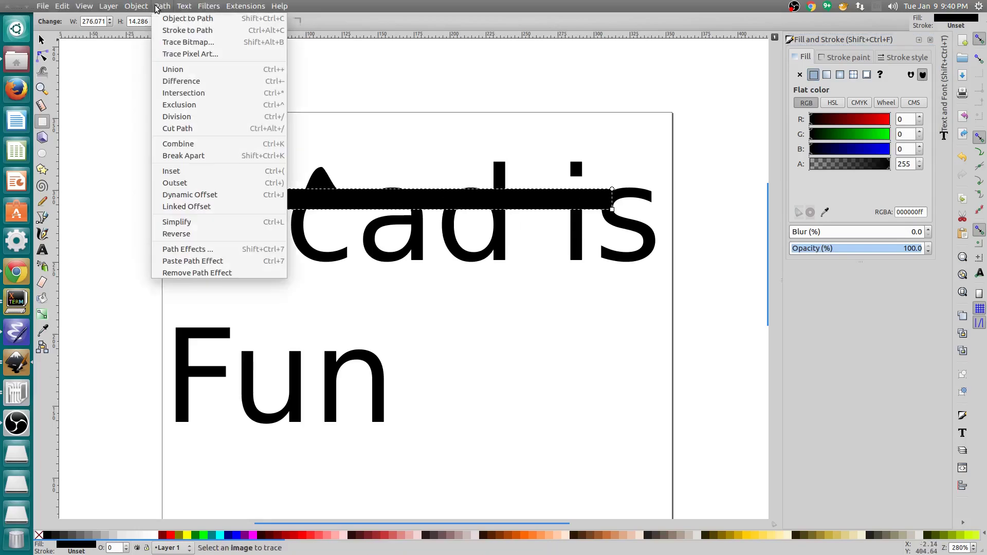
click(185, 18)
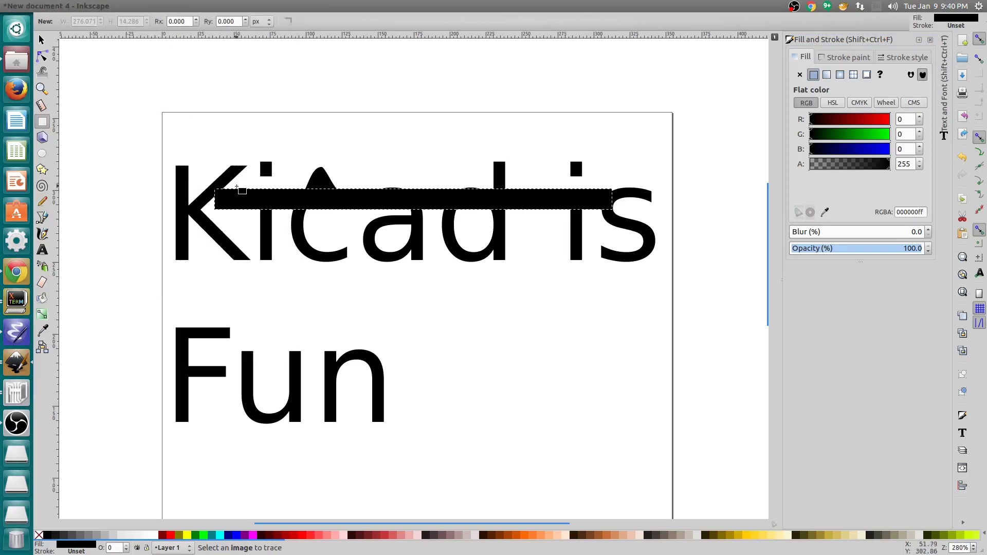
key(n)
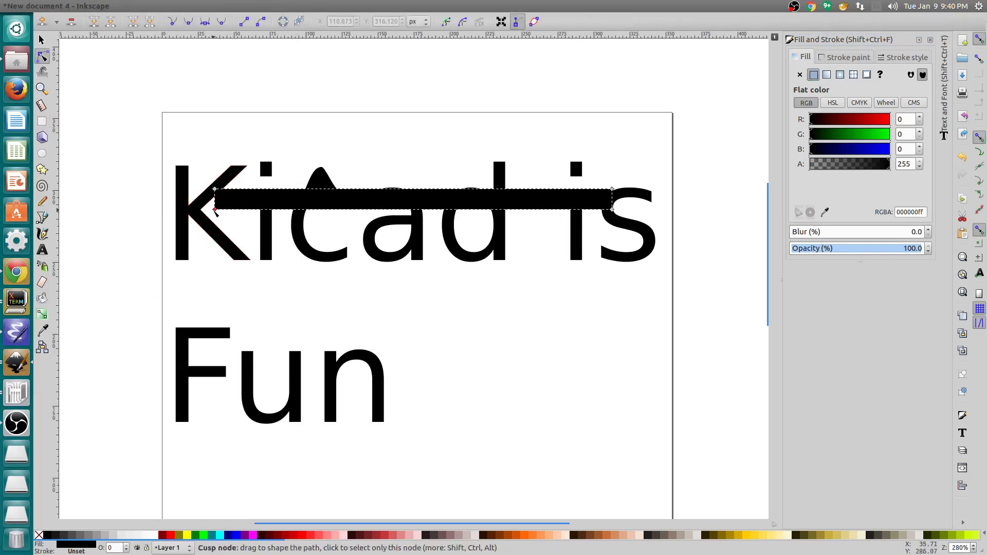
drag(215, 210, 198, 211)
mouse_move(611, 189)
mouse_down()
mouse_move(673, 183)
mouse_move(615, 193)
mouse_up()
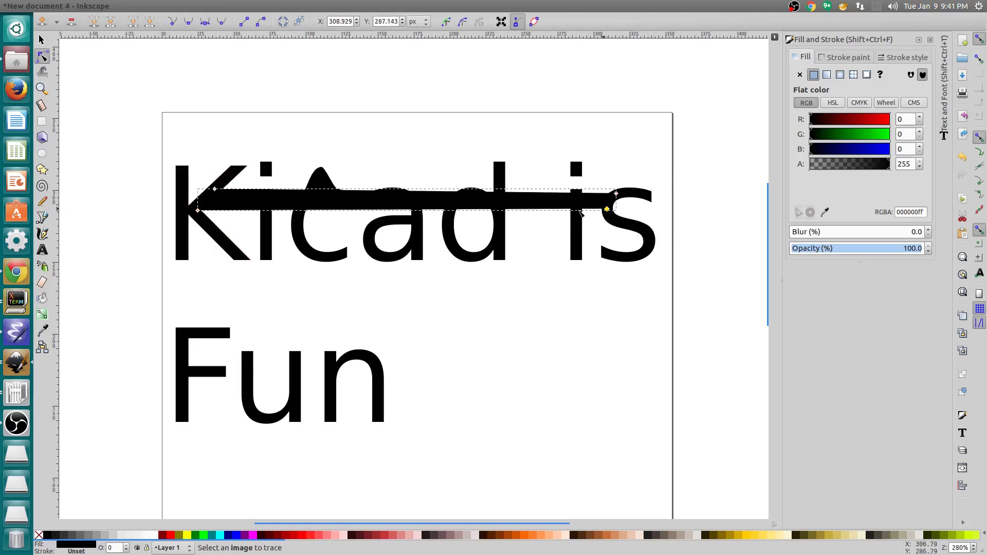
drag(197, 210, 202, 199)
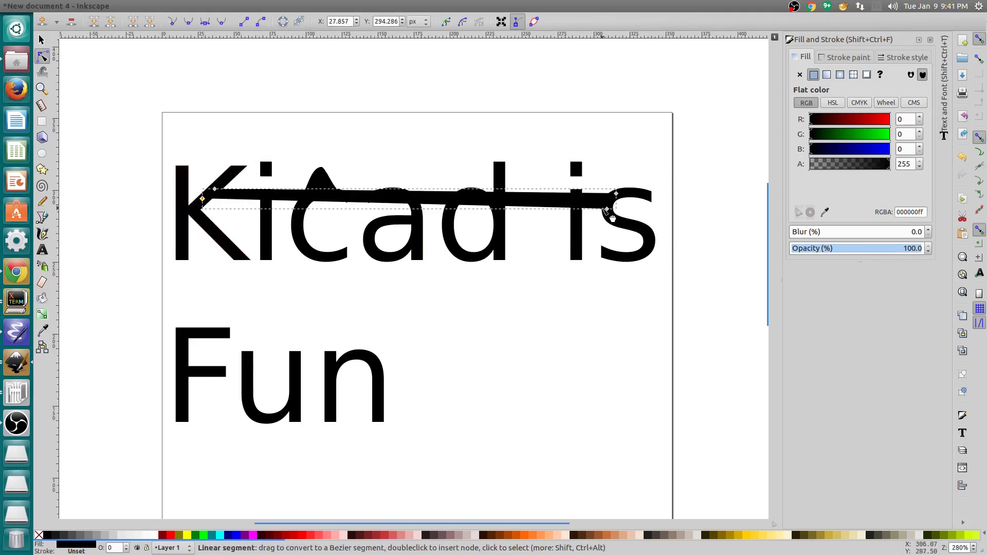
drag(606, 211, 629, 227)
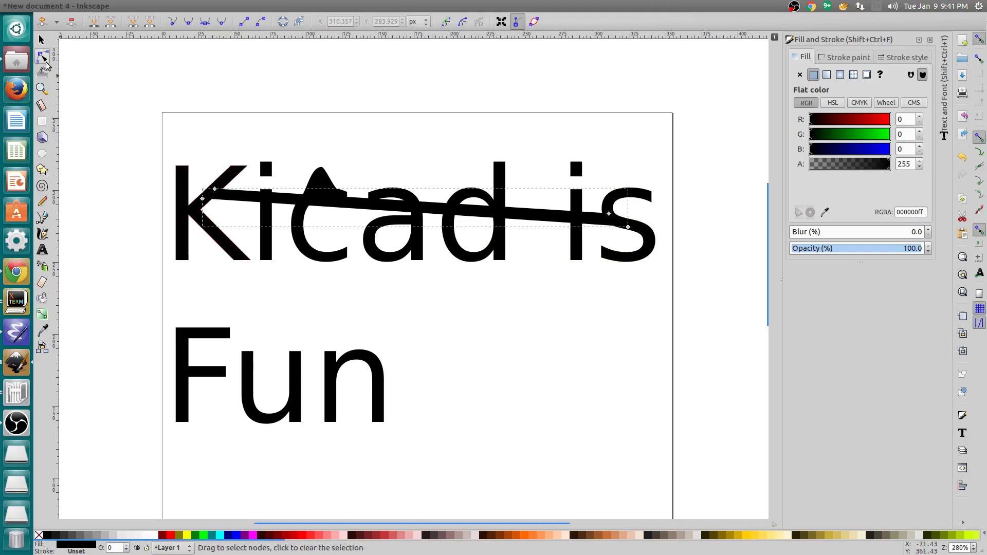
click(230, 178)
shift+click(297, 226)
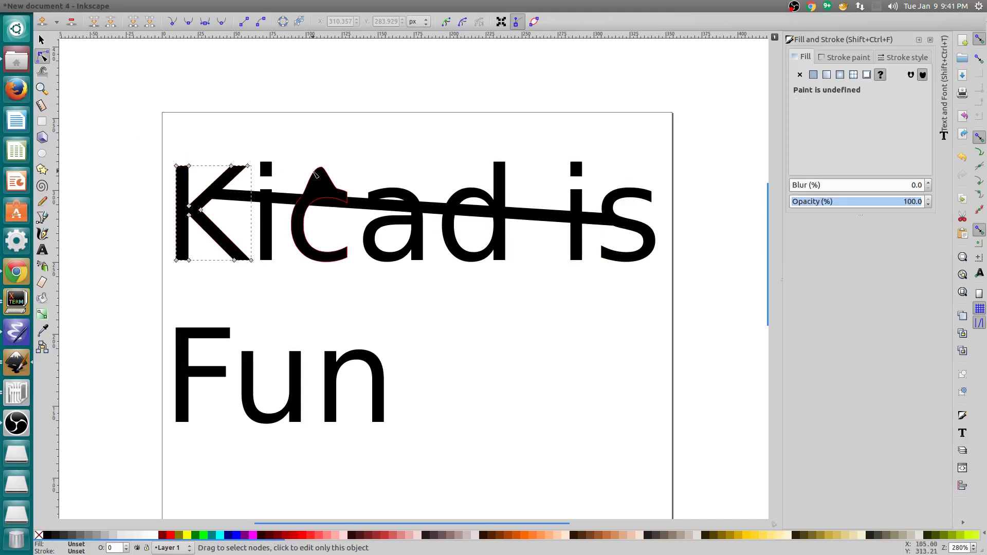
shift+click(265, 226)
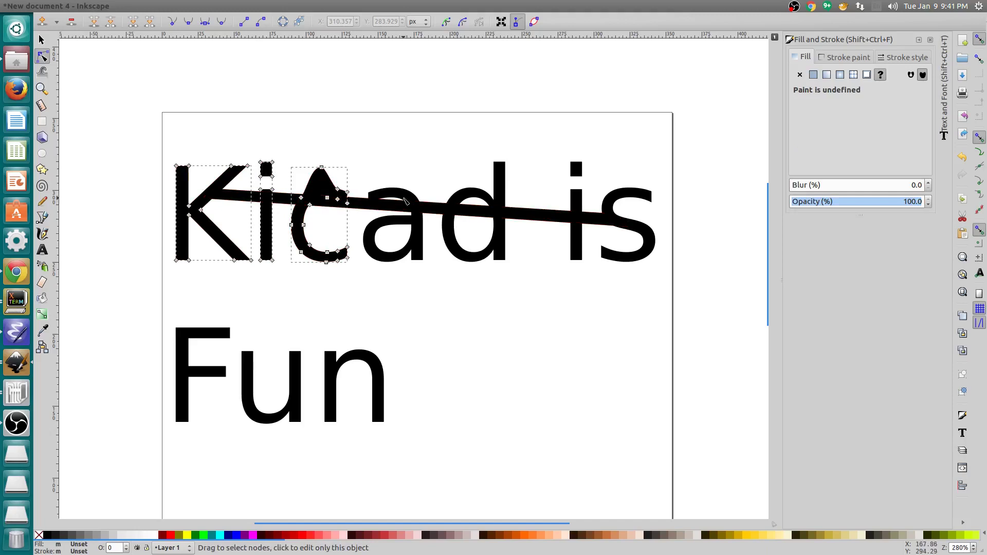
click(132, 119)
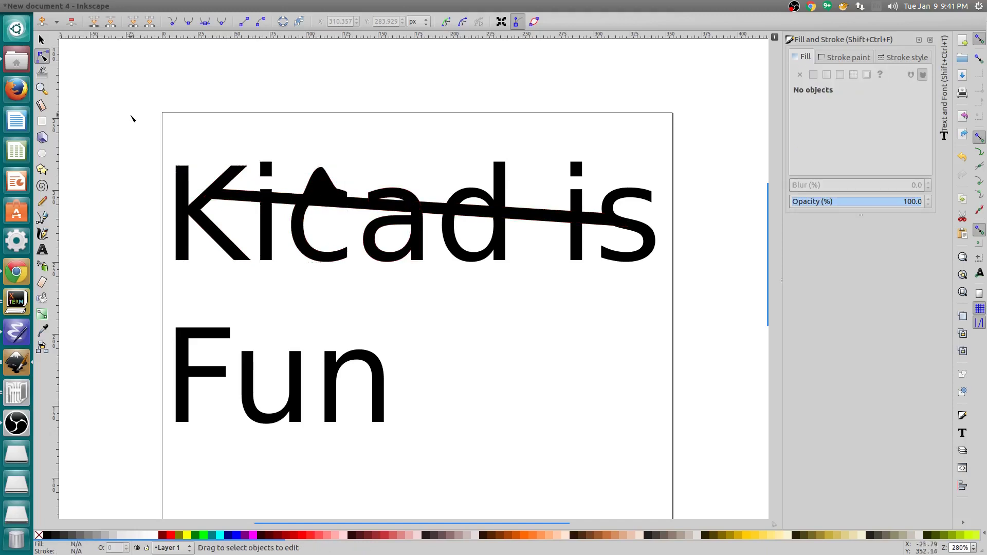
Select the lettering together with the bar and ungroup it into separate letter paths.
mouse_move(120, 114)
mouse_down()
mouse_move(611, 368)
mouse_move(707, 459)
mouse_up()
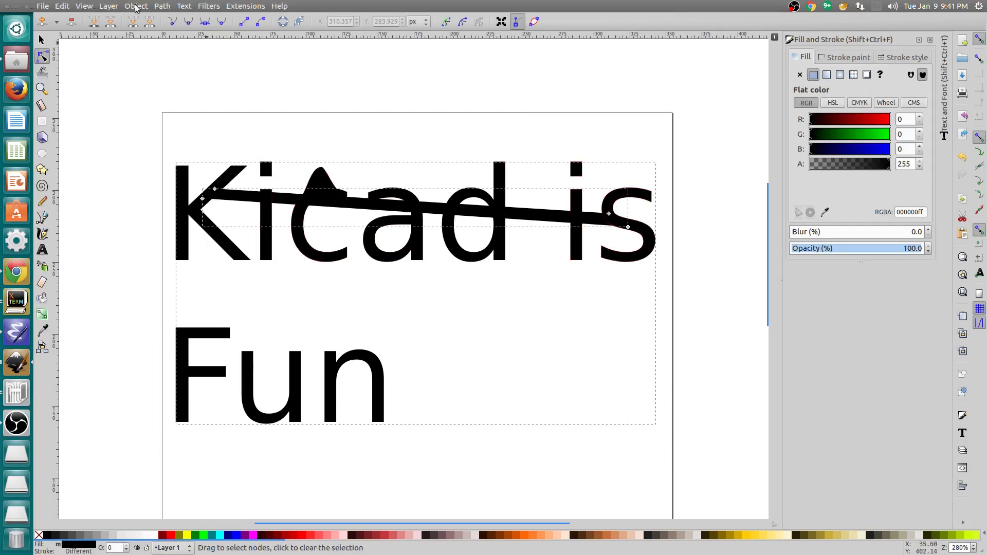
click(136, 6)
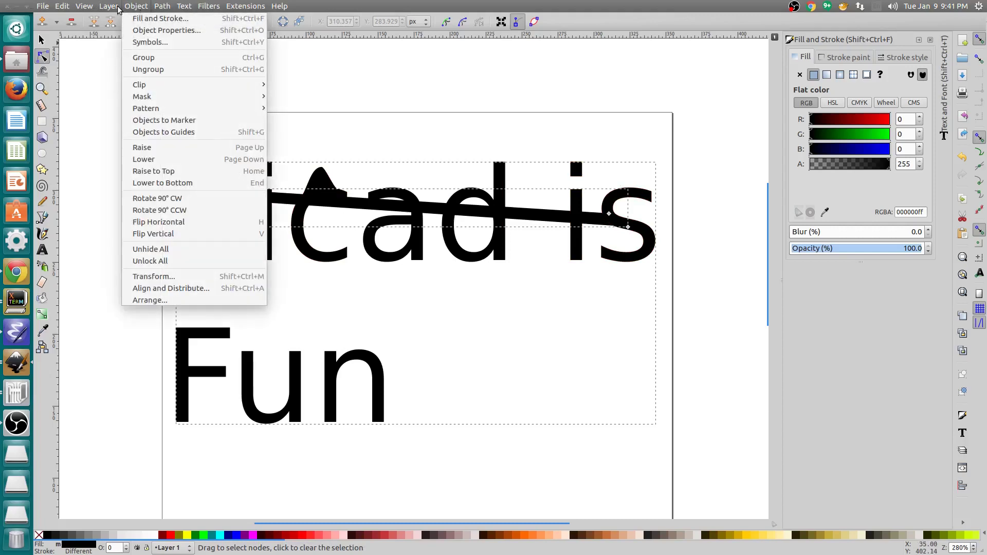
mouse_move(62, 6)
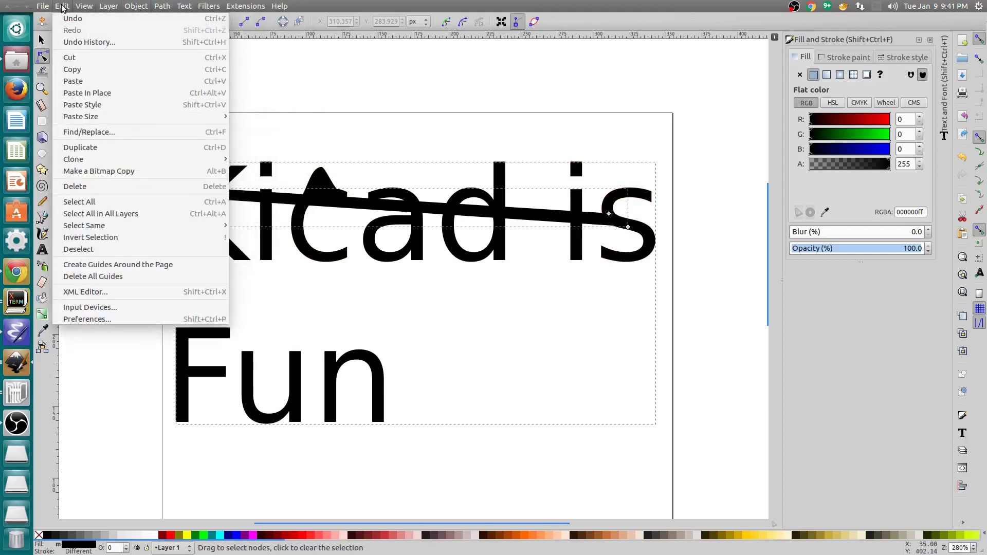
mouse_move(134, 6)
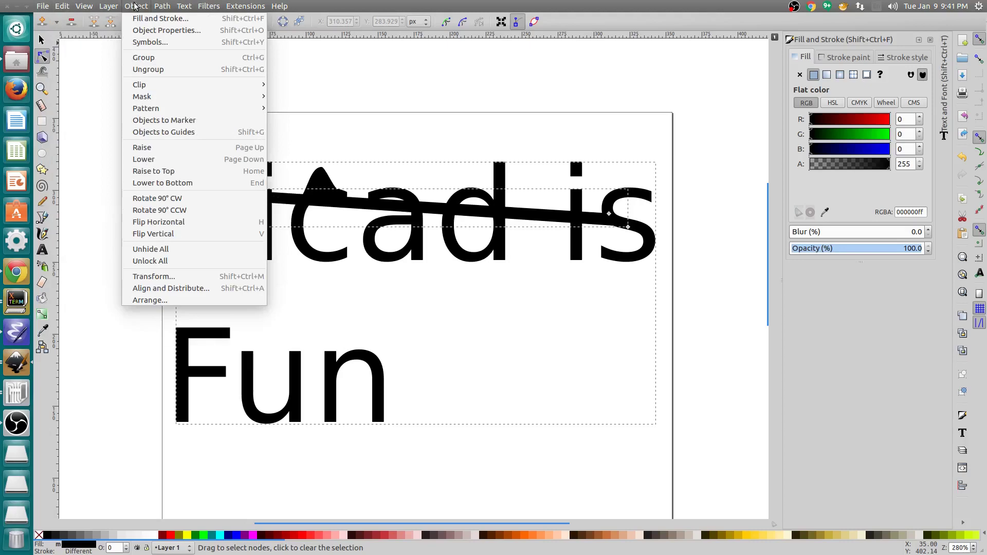
click(148, 69)
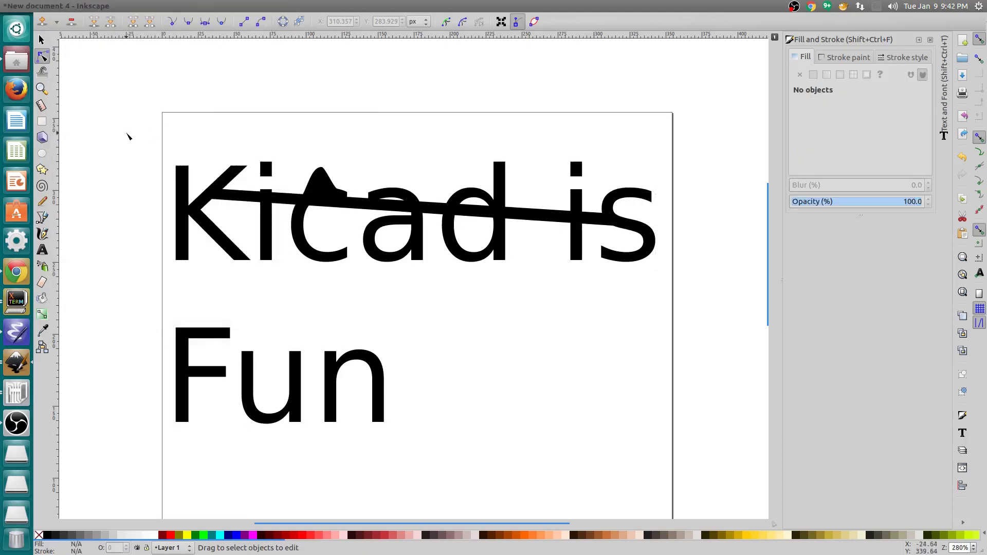
Select all letter paths in both lines of lettering for node editing and select every one of their nodes.
drag(128, 137, 691, 474)
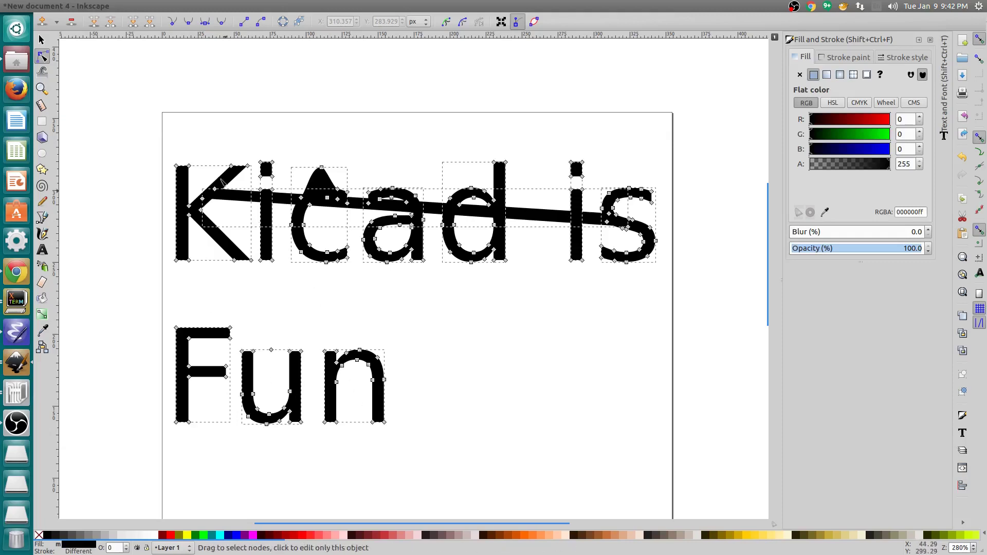
drag(119, 118, 669, 437)
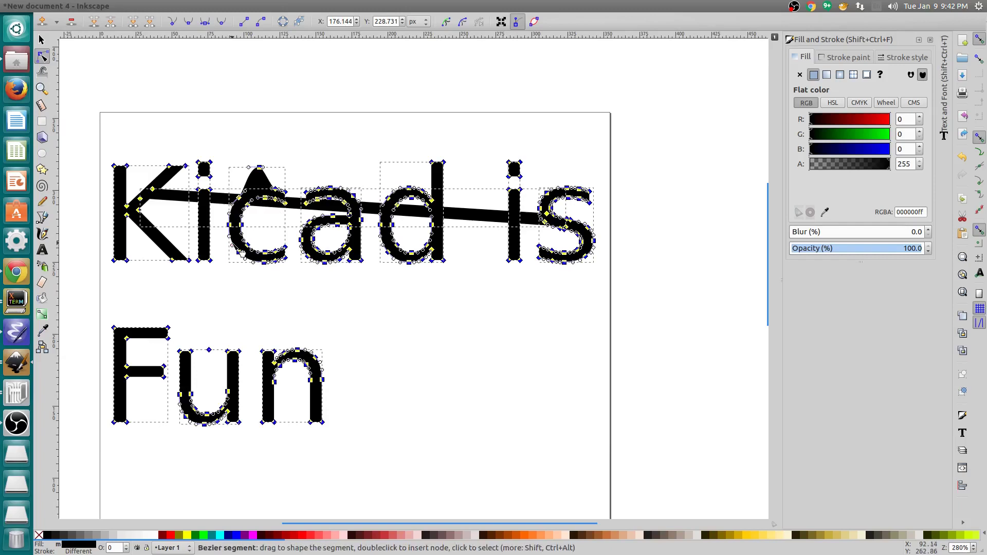
drag(267, 122, 353, 100)
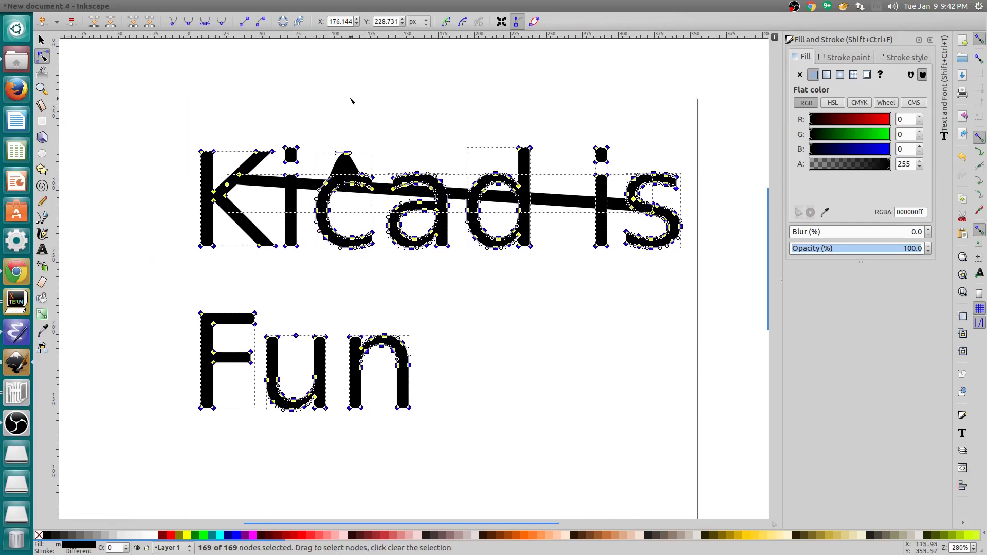
Try converting all selected segments to straight lines without adding nodes, and undo the conversion.
click(245, 23)
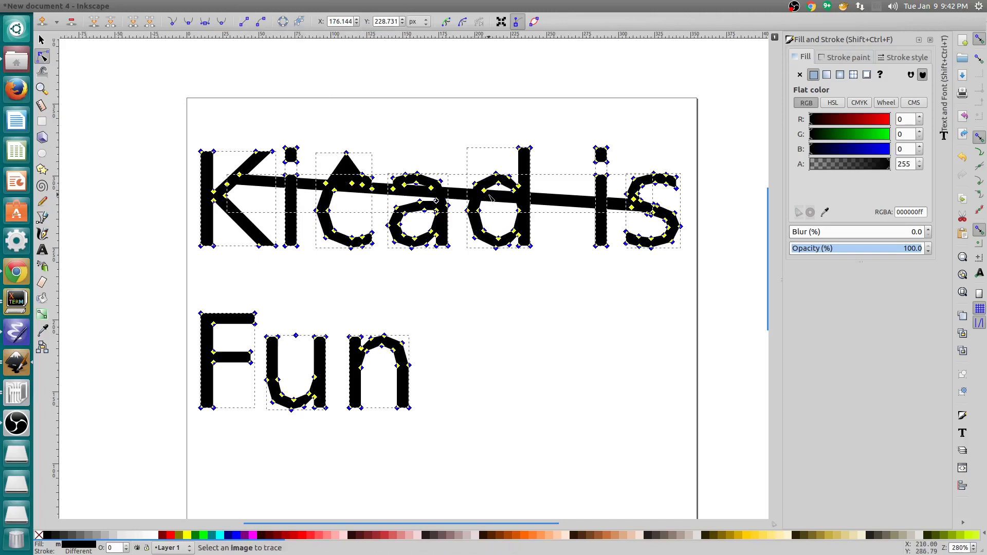
key(plus)
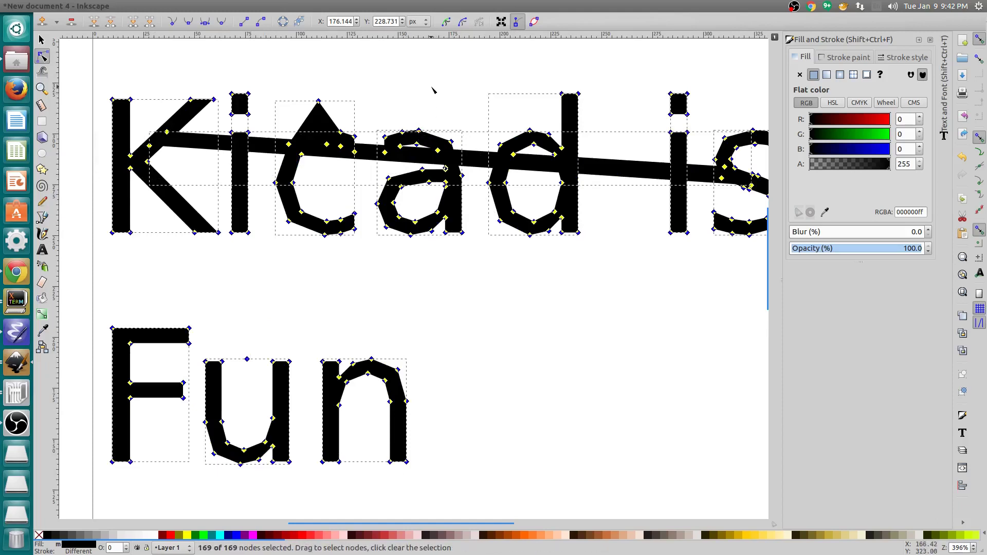
key(shift+s)
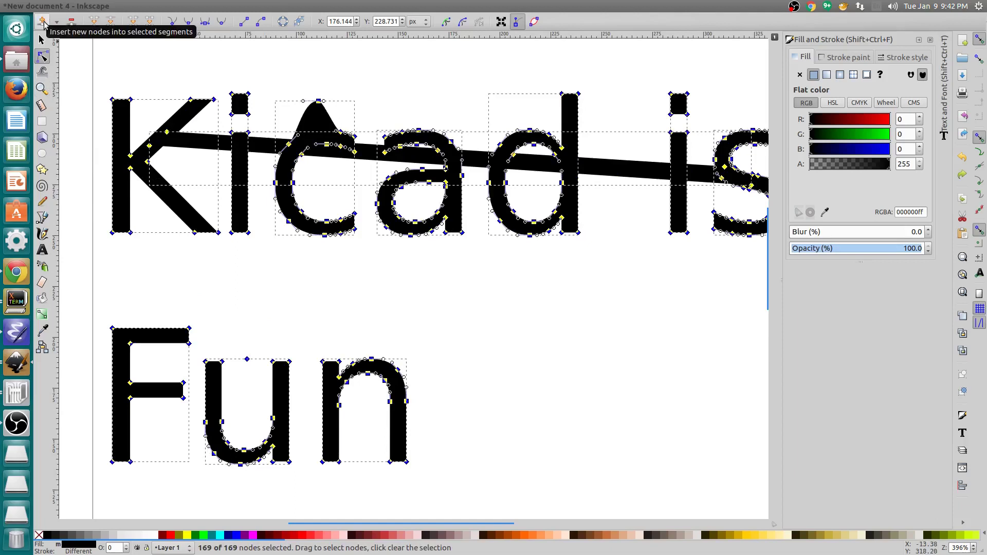
Insert new nodes into all selected segments once and convert the segments to straight lines.
click(43, 22)
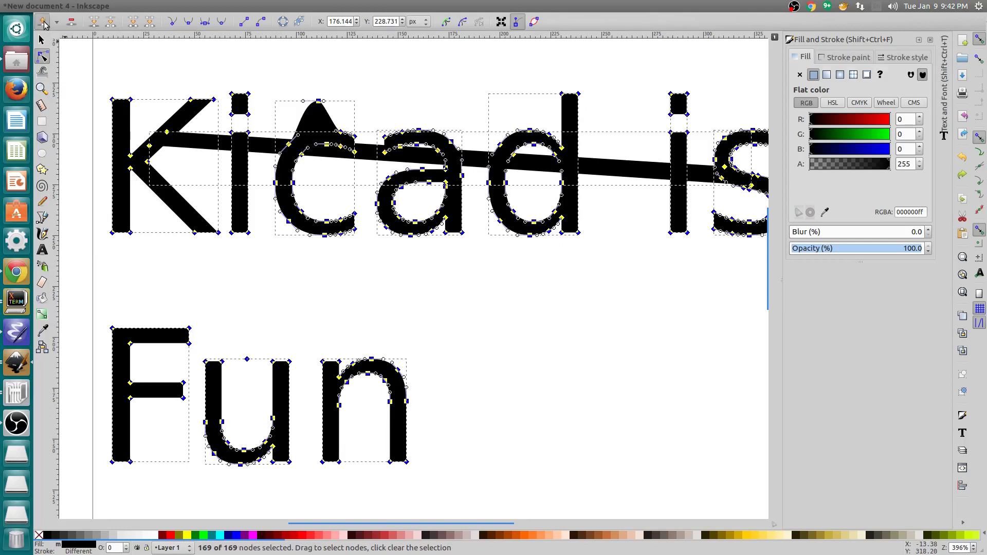
click(243, 23)
scroll(404, 156, down, 1)
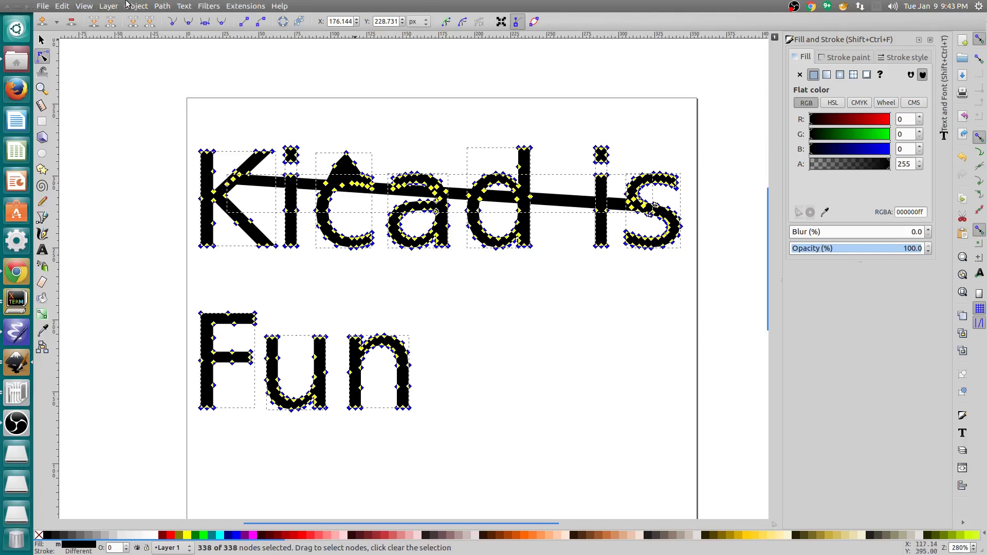
Union the letters and the bar into one path and pull a node of the first "i" and one of the "d" leftward.
click(137, 6)
mouse_move(161, 6)
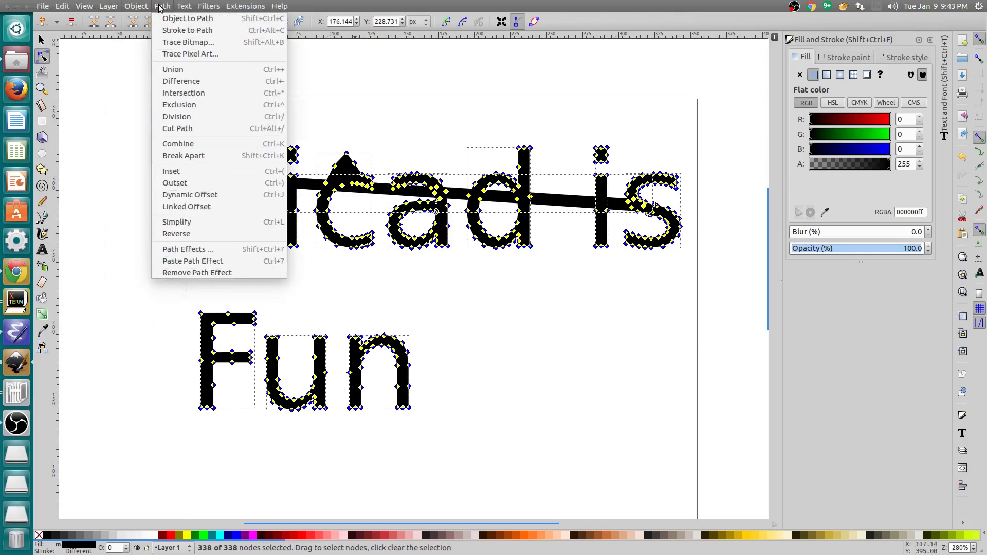
click(173, 69)
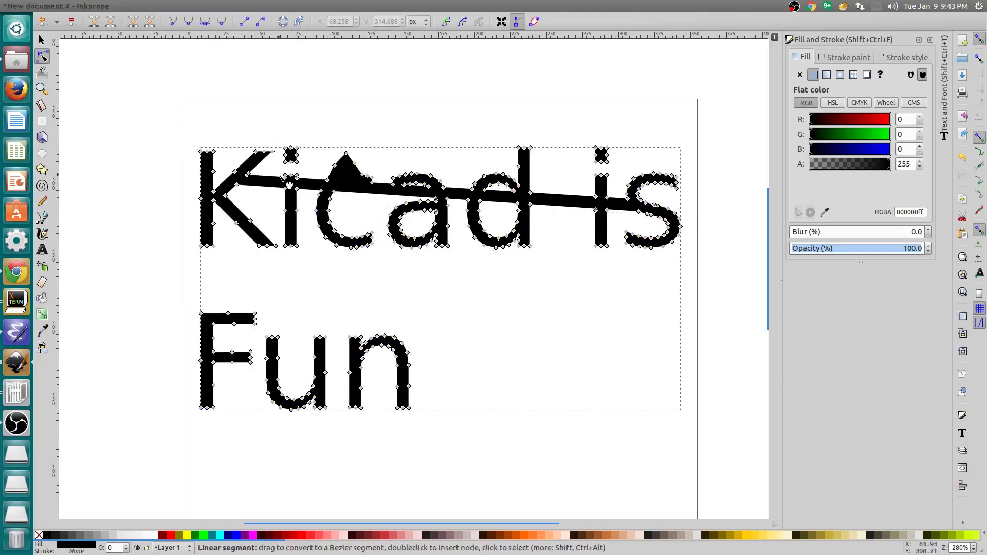
drag(287, 195, 275, 195)
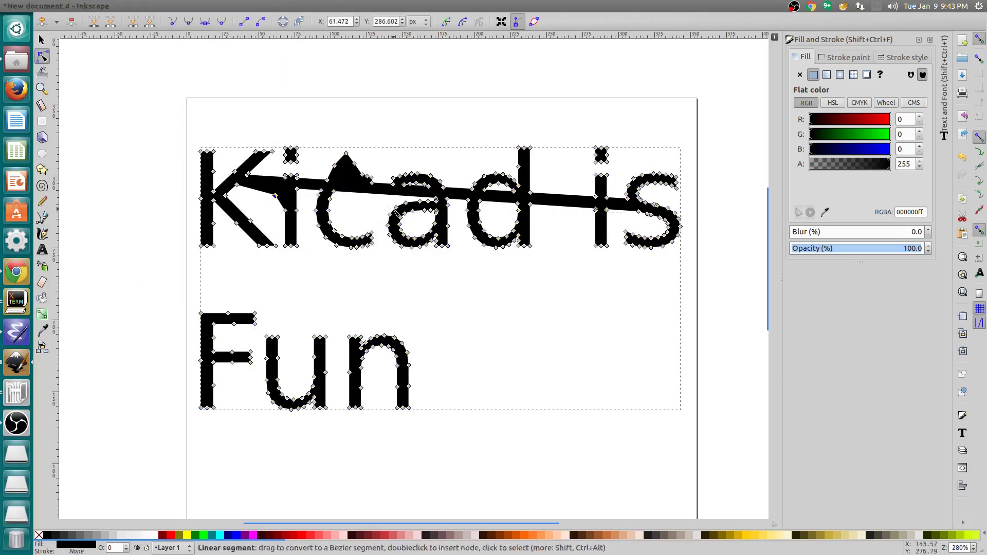
drag(474, 208, 459, 208)
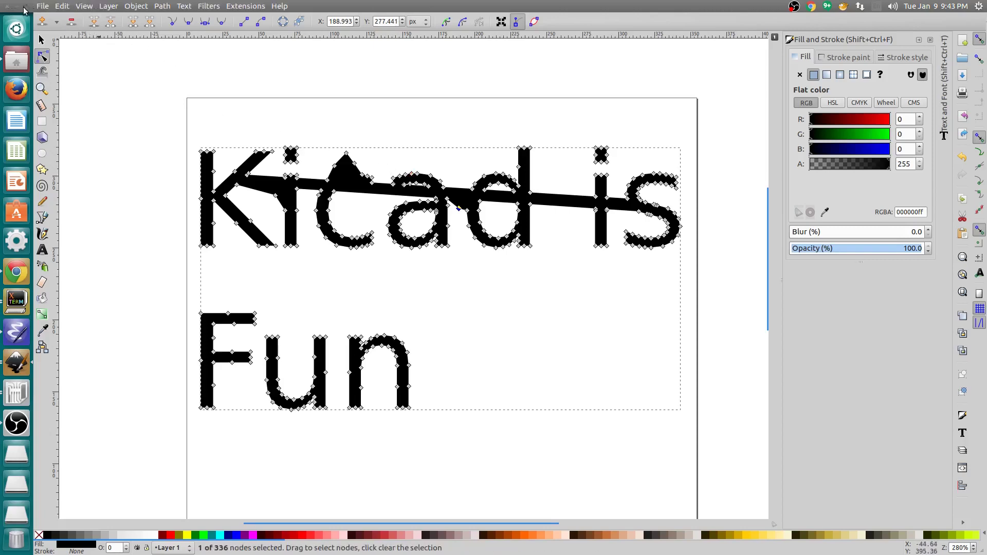
Save the drawing as drawing_demo.svg in the svg2border folder.
click(42, 5)
click(57, 80)
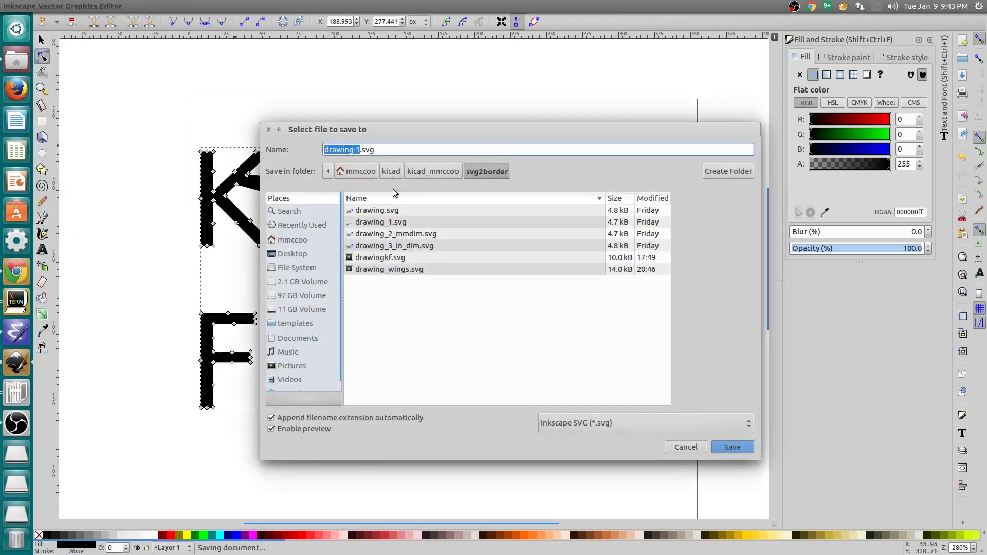
key(Right)
key(BackSpace)
key(BackSpace)
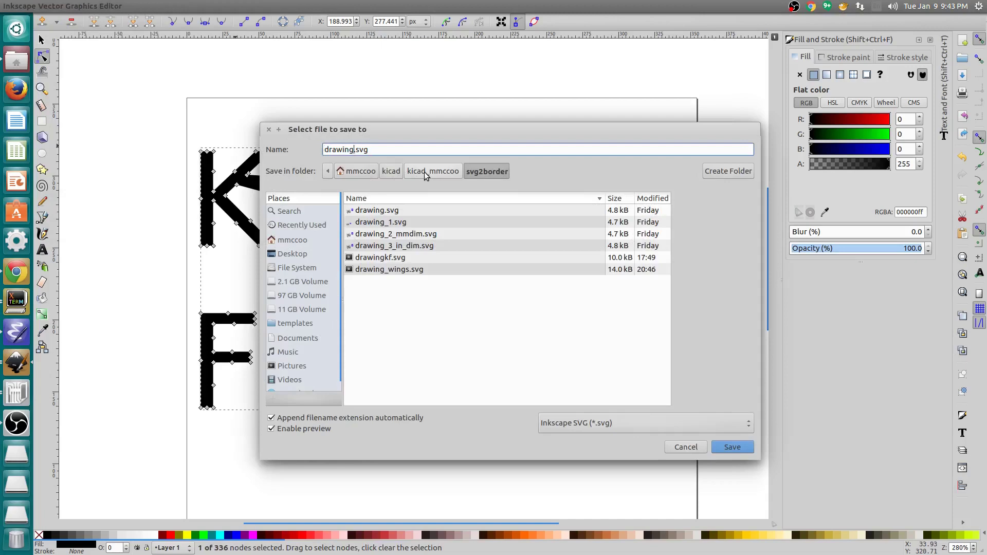
text(_demo)
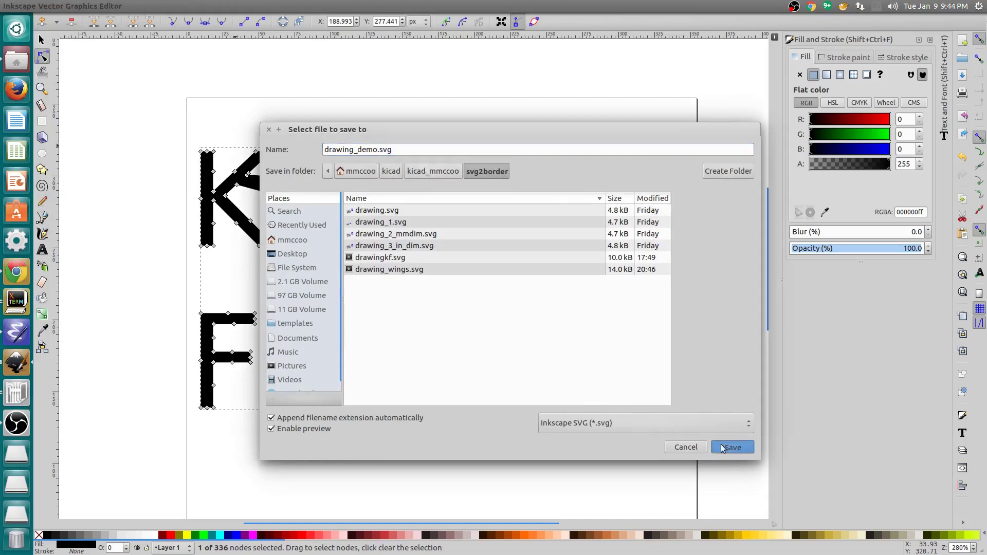
click(723, 447)
Switch to Emacs, change the file loaded by svg2border.py to '/drawing_demo.svg', and save the script.
click(16, 394)
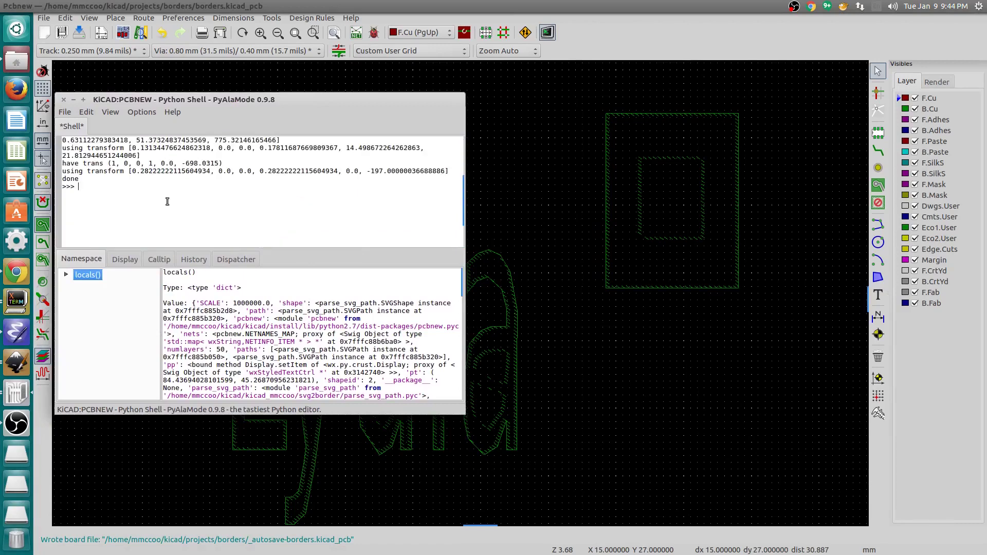
scroll(152, 173, up, 2)
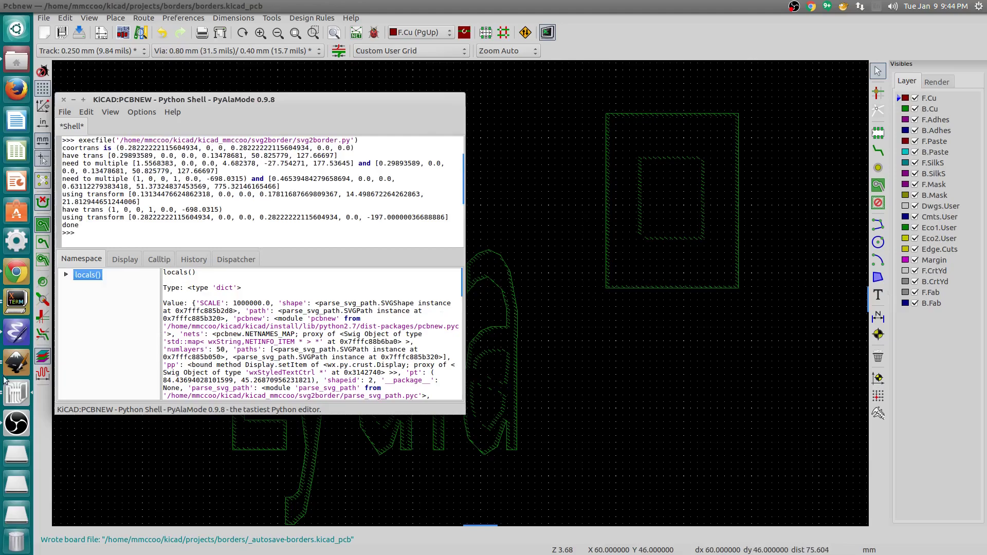
click(11, 341)
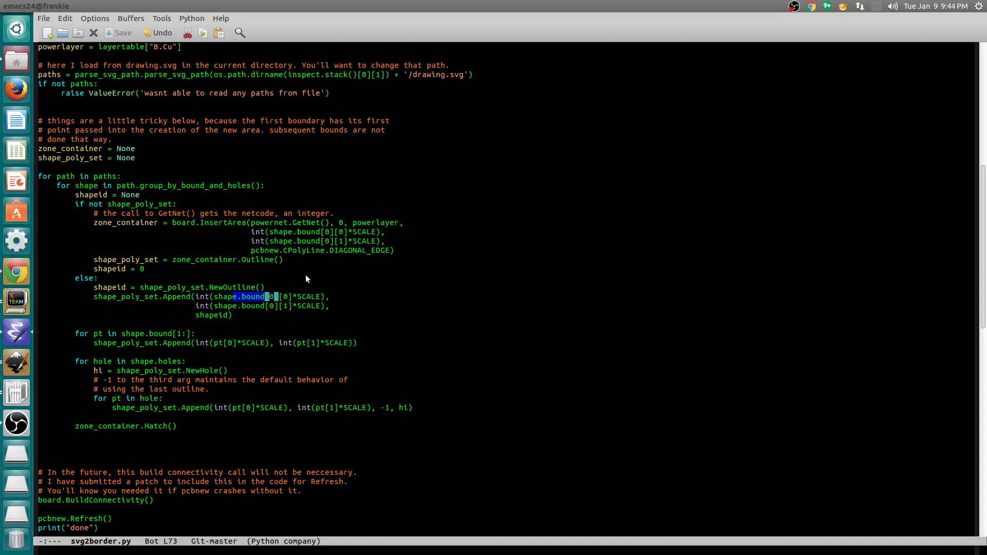
click(447, 75)
text(_d)
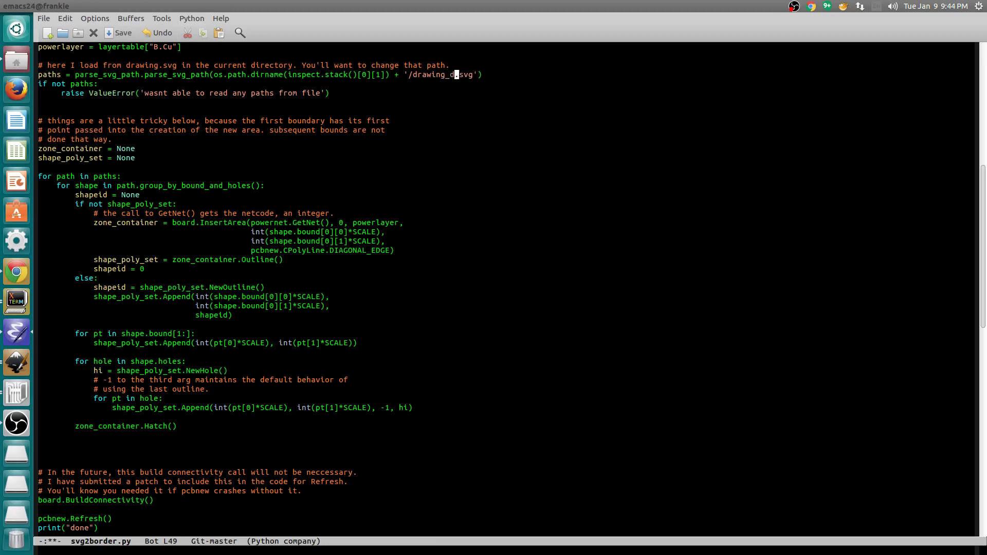
text(emo)
key(ctrl+x)
key(ctrl+s)
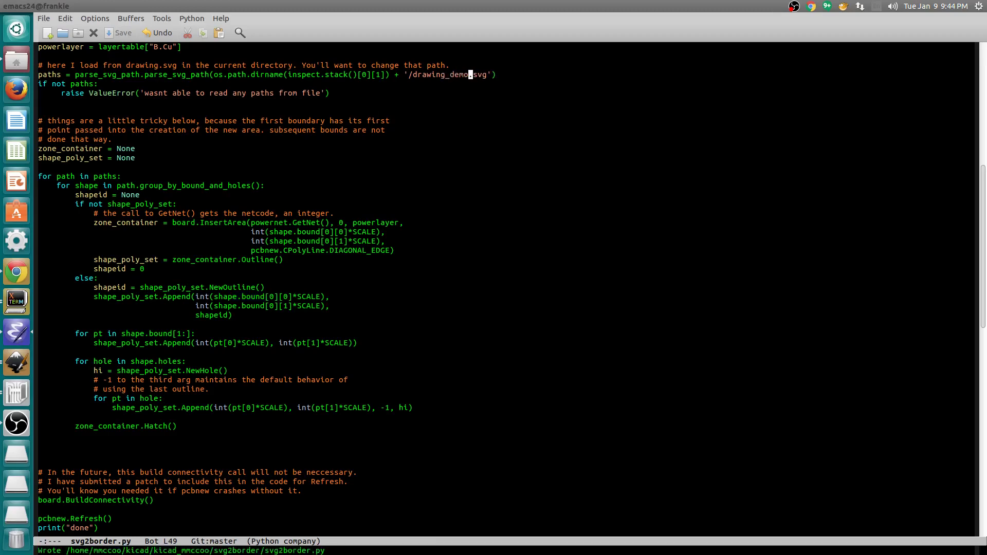
Switch to Pcbnew, rerun svg2border.py with execfile in the Python shell, and bring the board into full view.
key(alt+Tab)
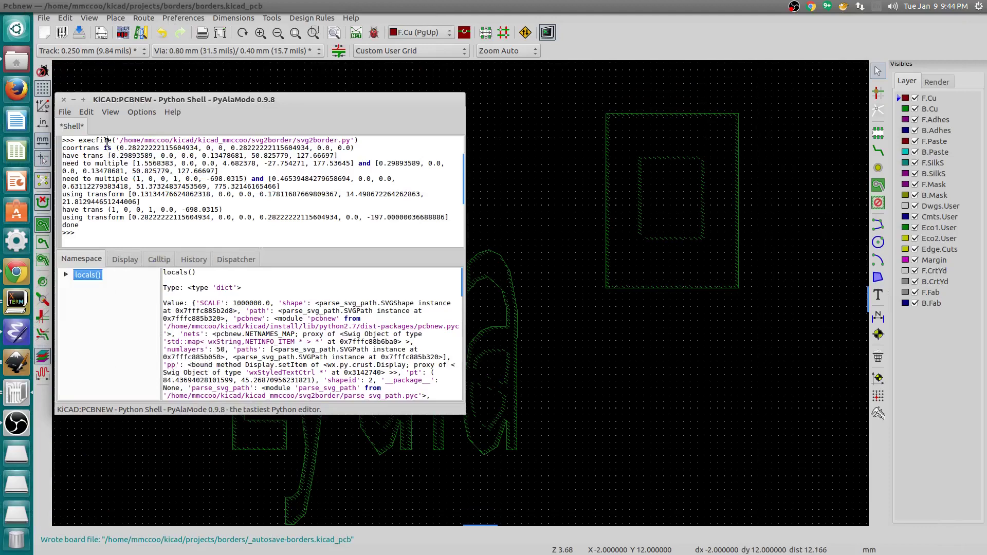
key(ctrl+Up)
key(Return)
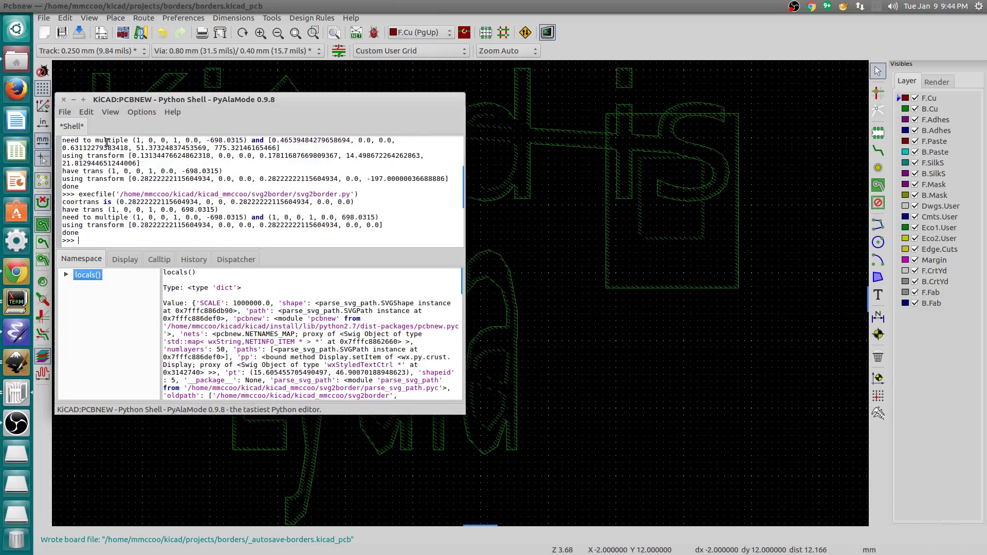
click(378, 10)
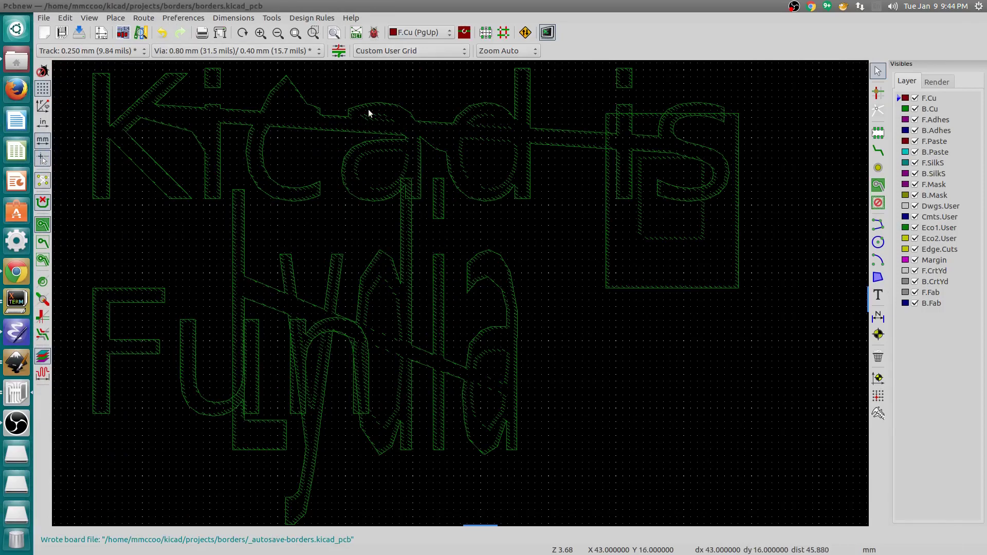
Move the new "Kicad is Fun" zone upward so that it clears the older zones.
scroll(374, 131, down, 1)
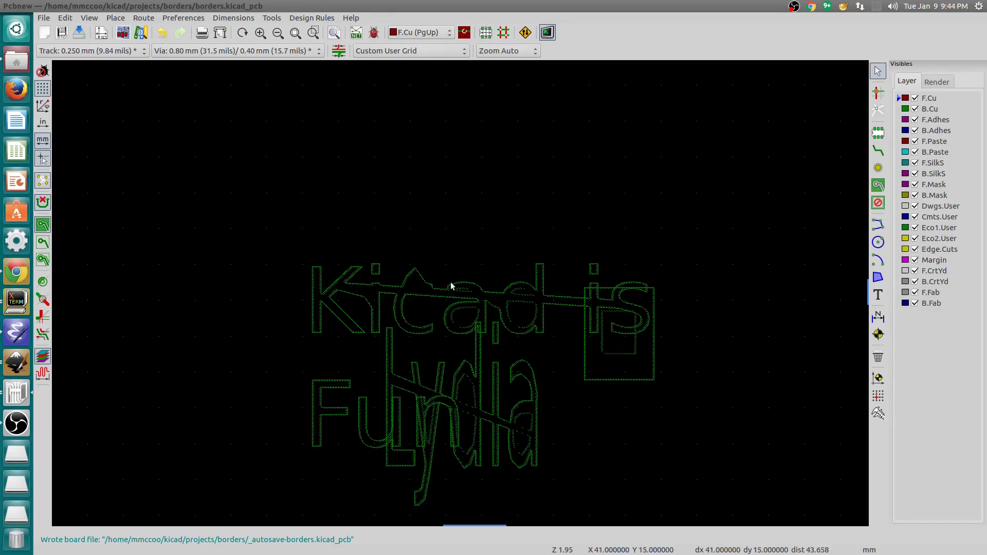
click(452, 287)
drag(452, 286, 448, 123)
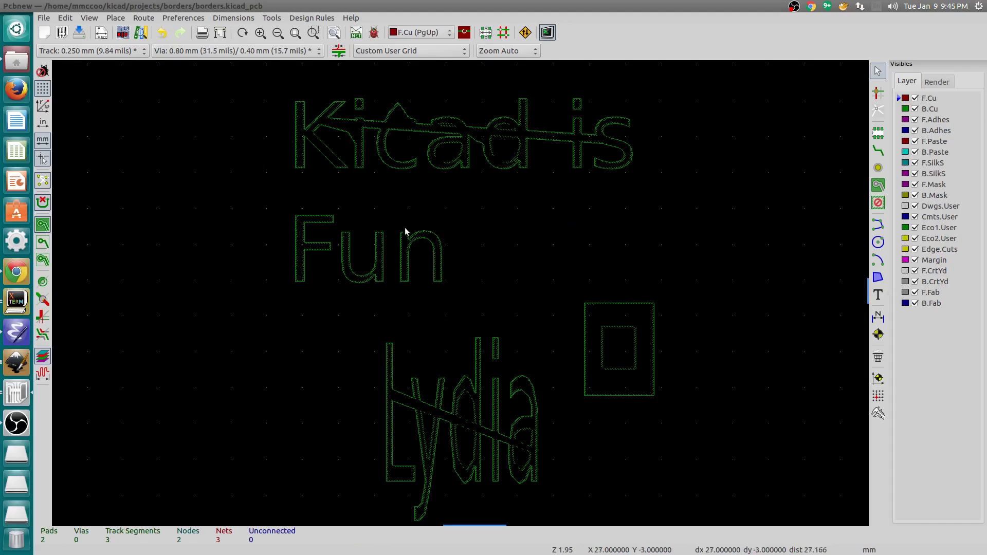
Refill all zones on the board.
scroll(423, 204, up, 1)
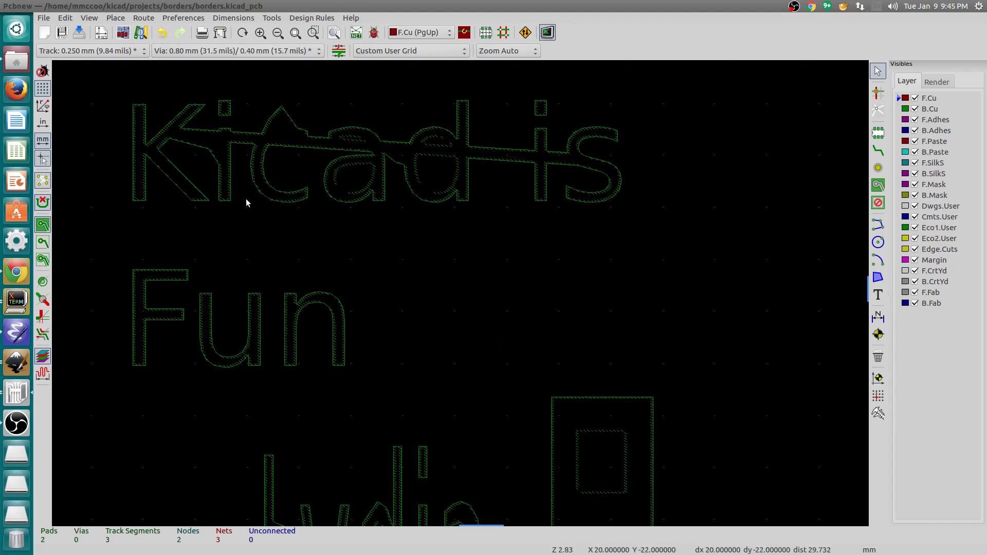
key(b)
scroll(412, 118, down, 2)
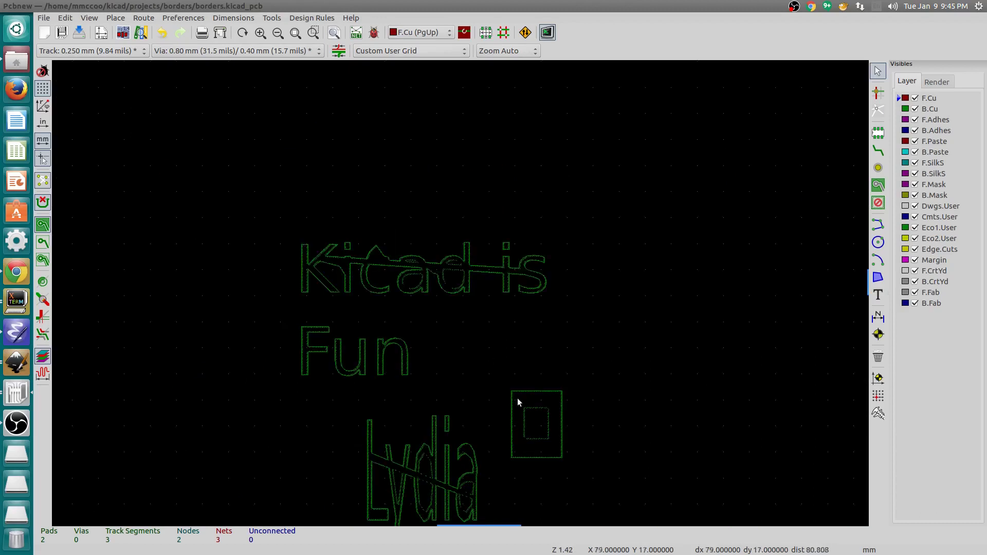
Route an F.Cu track from R1's GND pad to the letter "s" of the "Kicad is" zone and place a via to B.Cu.
scroll(617, 425, down, 1)
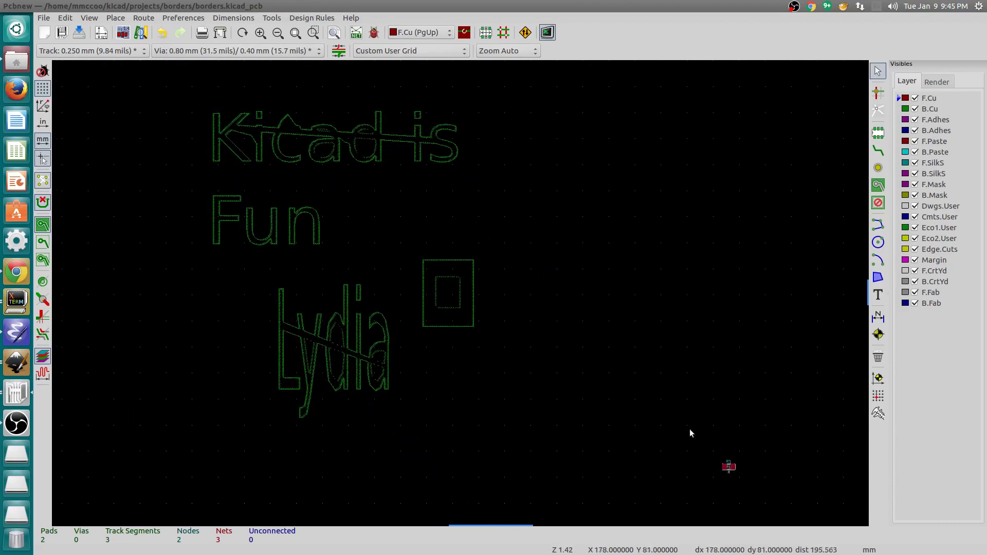
click(877, 150)
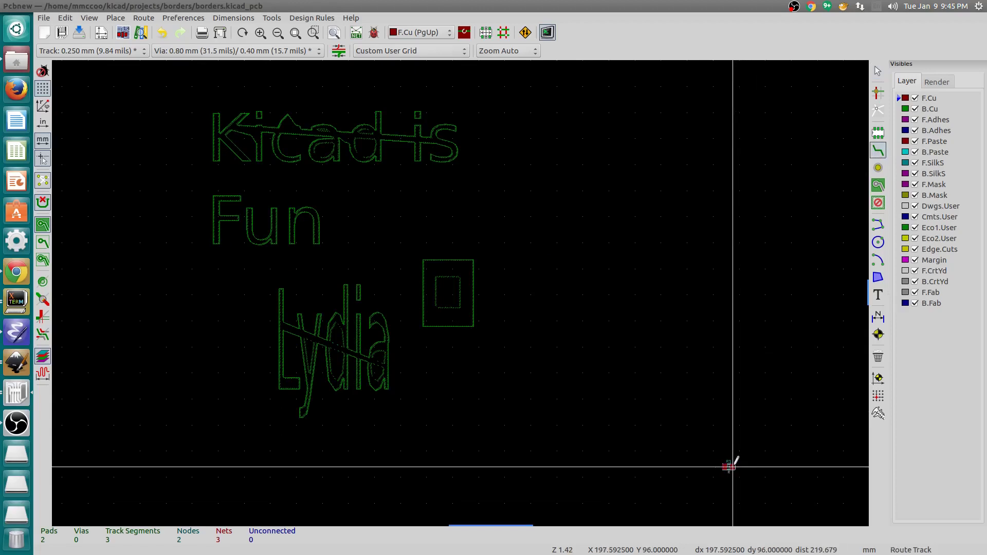
scroll(736, 466, up, 10)
scroll(461, 287, down, 8)
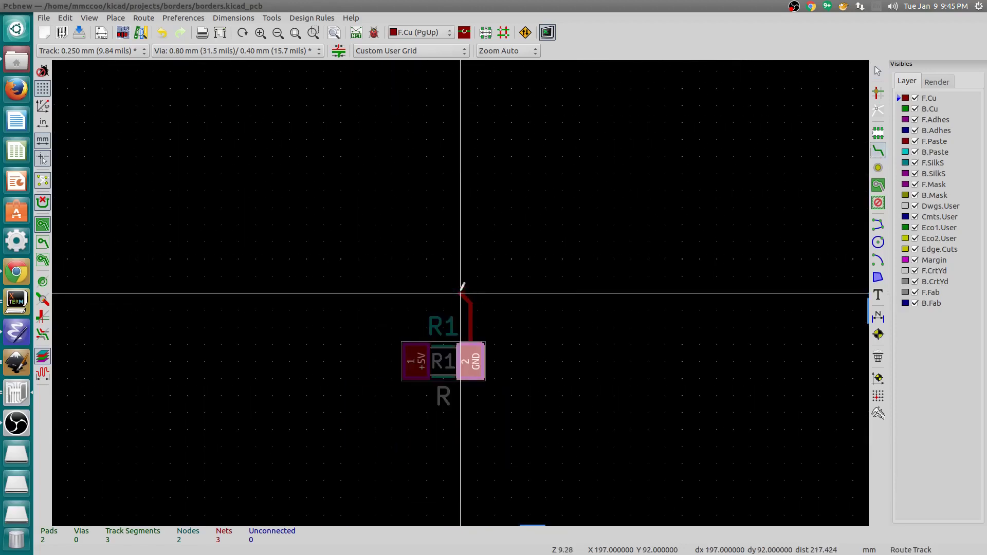
scroll(462, 292, down, 2)
click(458, 307)
scroll(459, 304, down, 2)
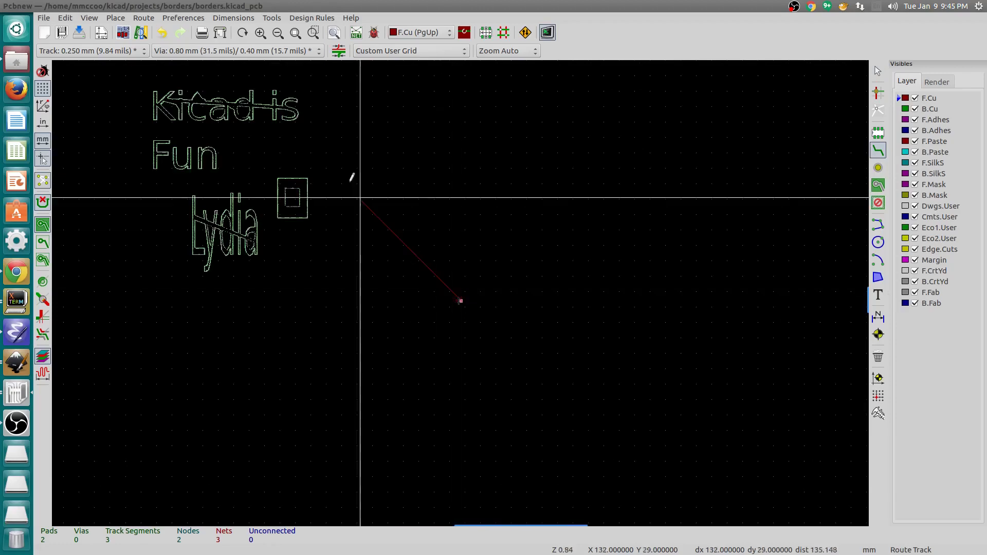
scroll(461, 288, up, 2)
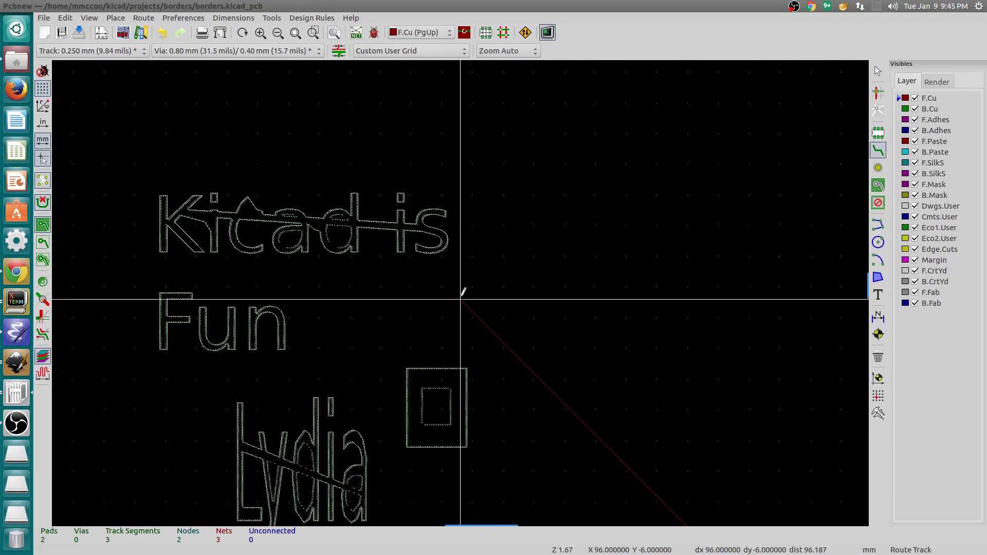
click(445, 241)
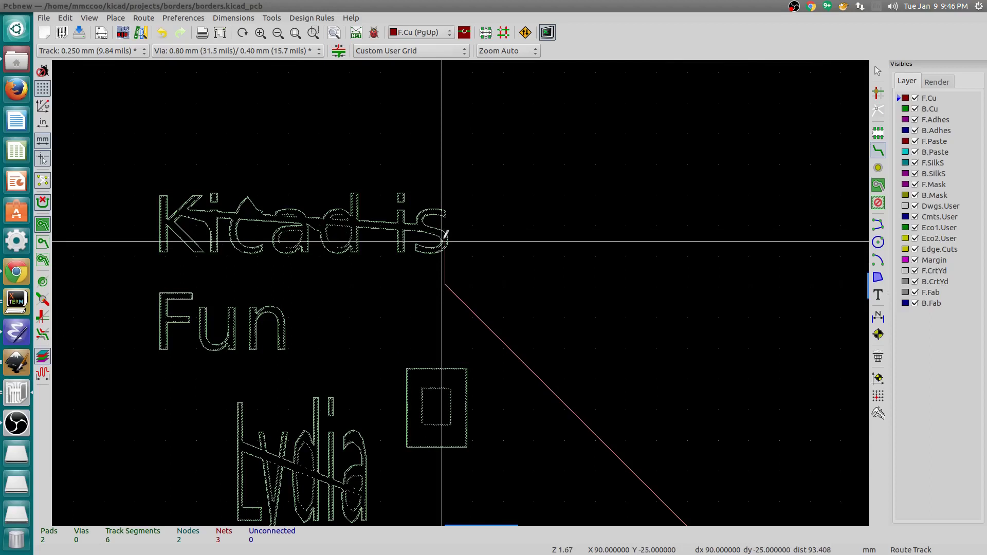
key(v)
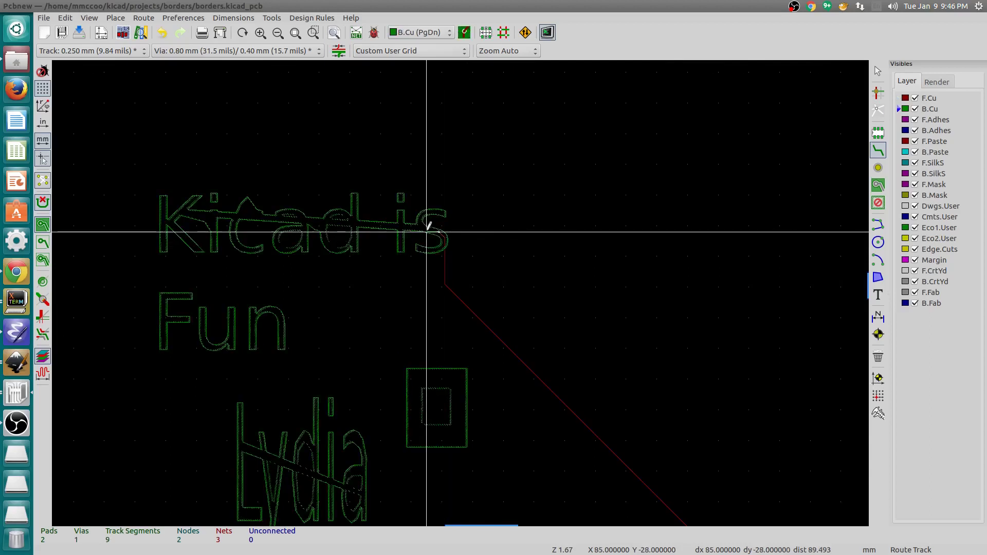